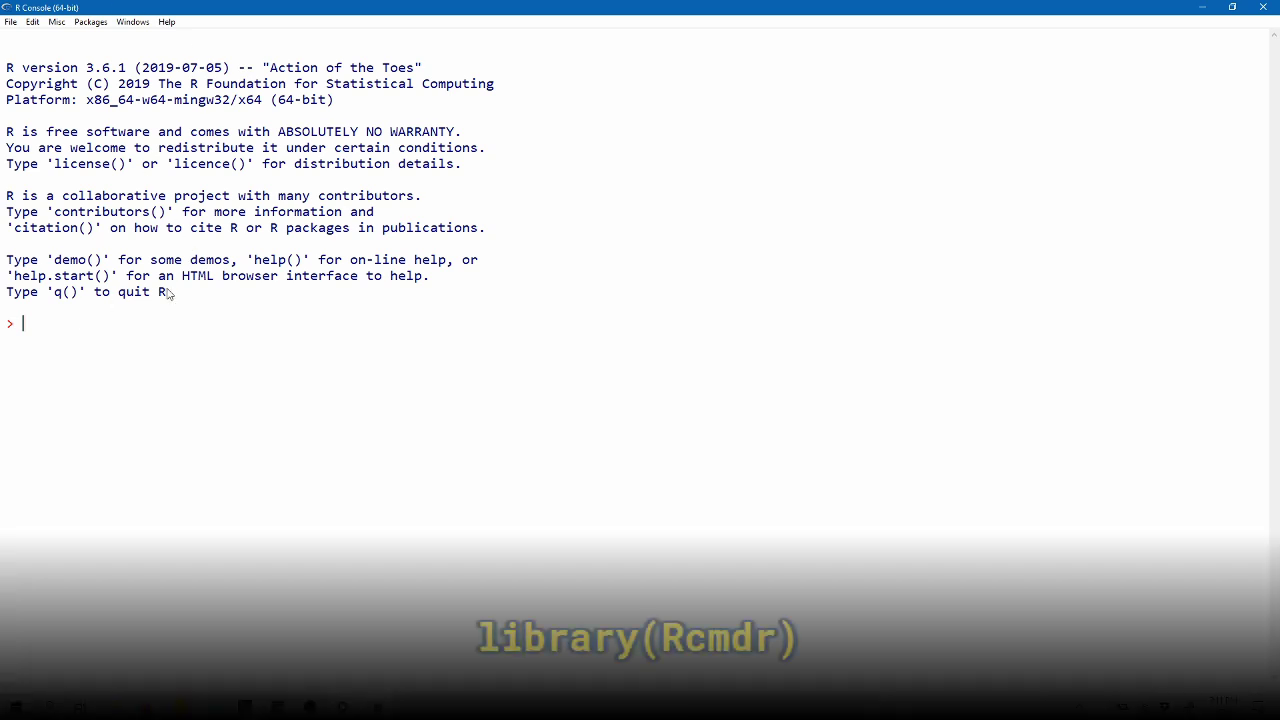
Run library(Rcmdr) in the R Console to launch R Commander.
{"action": "type", "text": "library(Rcmdr)"}
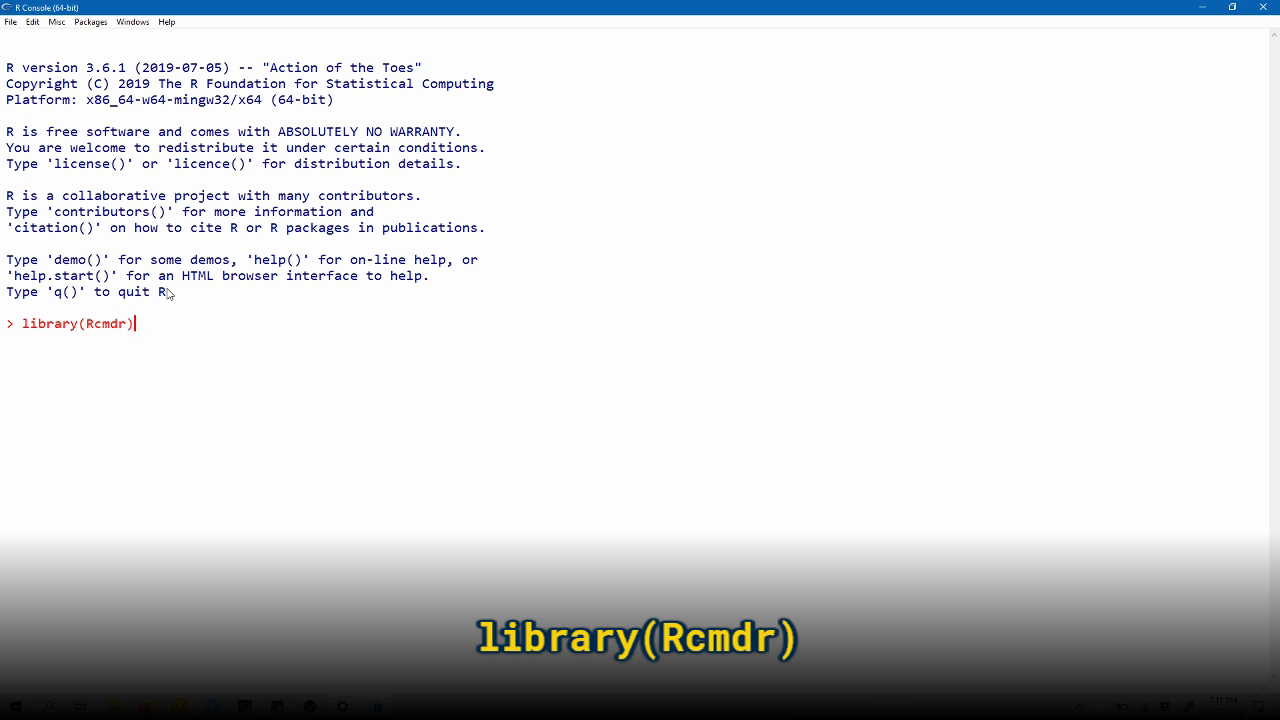
{"action": "key", "text": "Return"}
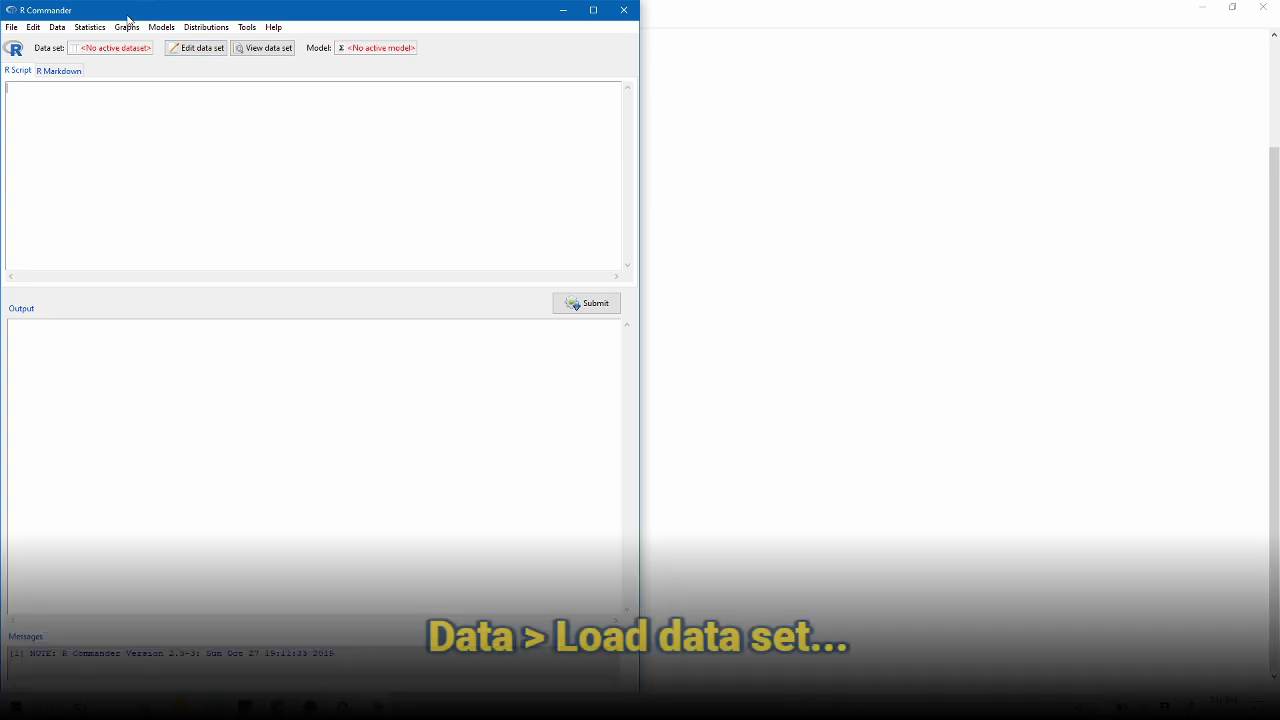
Load Stats250Data.RData from the Prelab 8 folder as the active data set.
{"action": "left_click", "coordinate": [57, 27]}
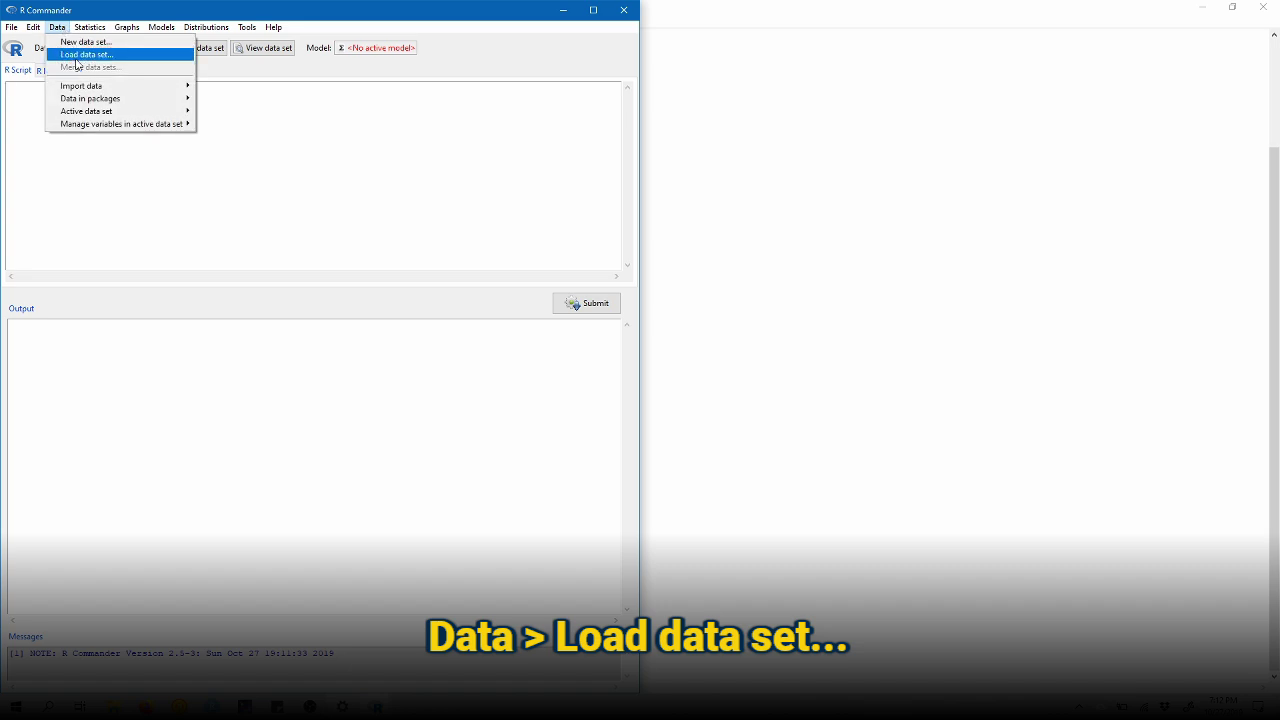
{"action": "left_click", "coordinate": [76, 57]}
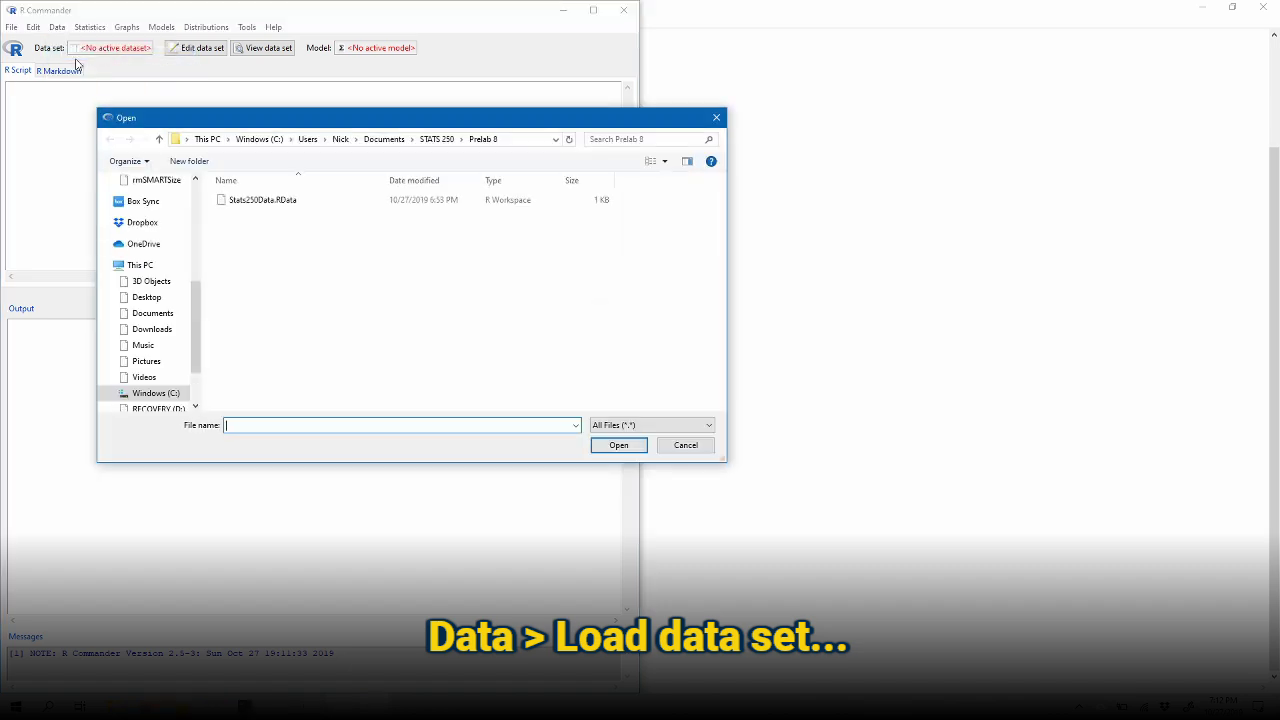
{"action": "double_click", "coordinate": [303, 204]}
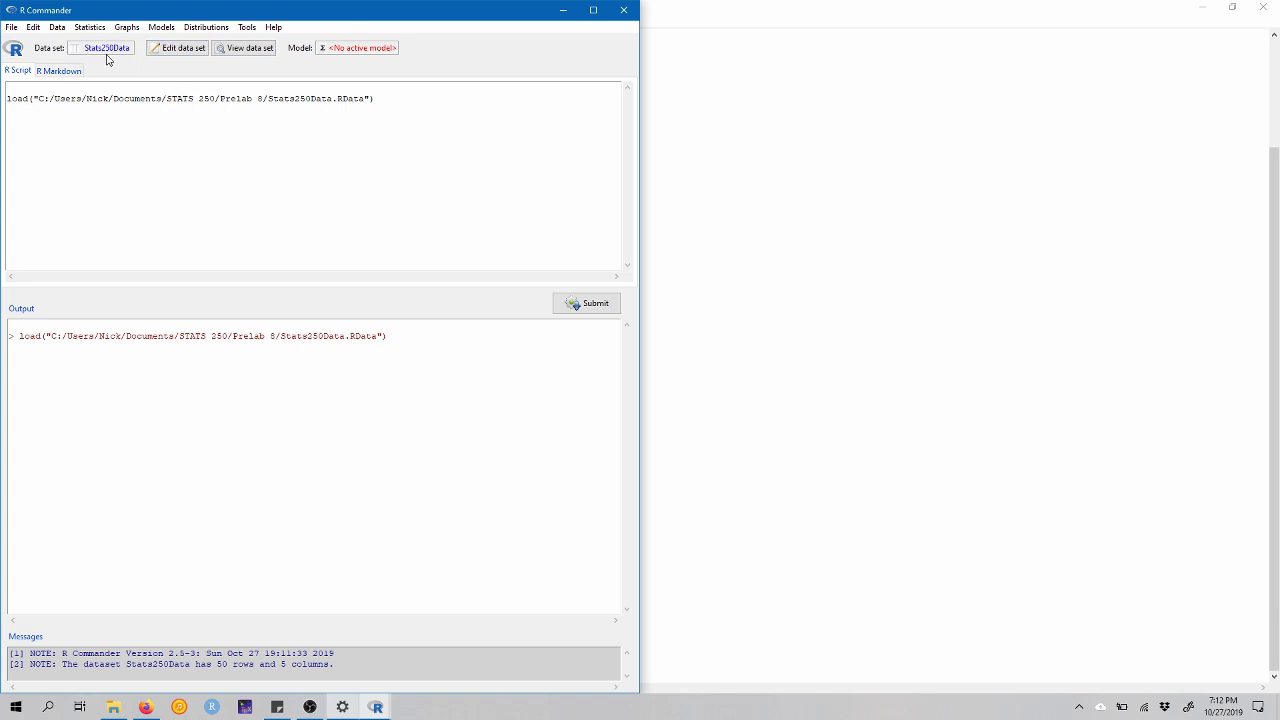
{"action": "left_click", "coordinate": [232, 50]}
{"action": "left_click_drag", "start_coordinate": [1100, 150], "coordinate": [609, 156]}
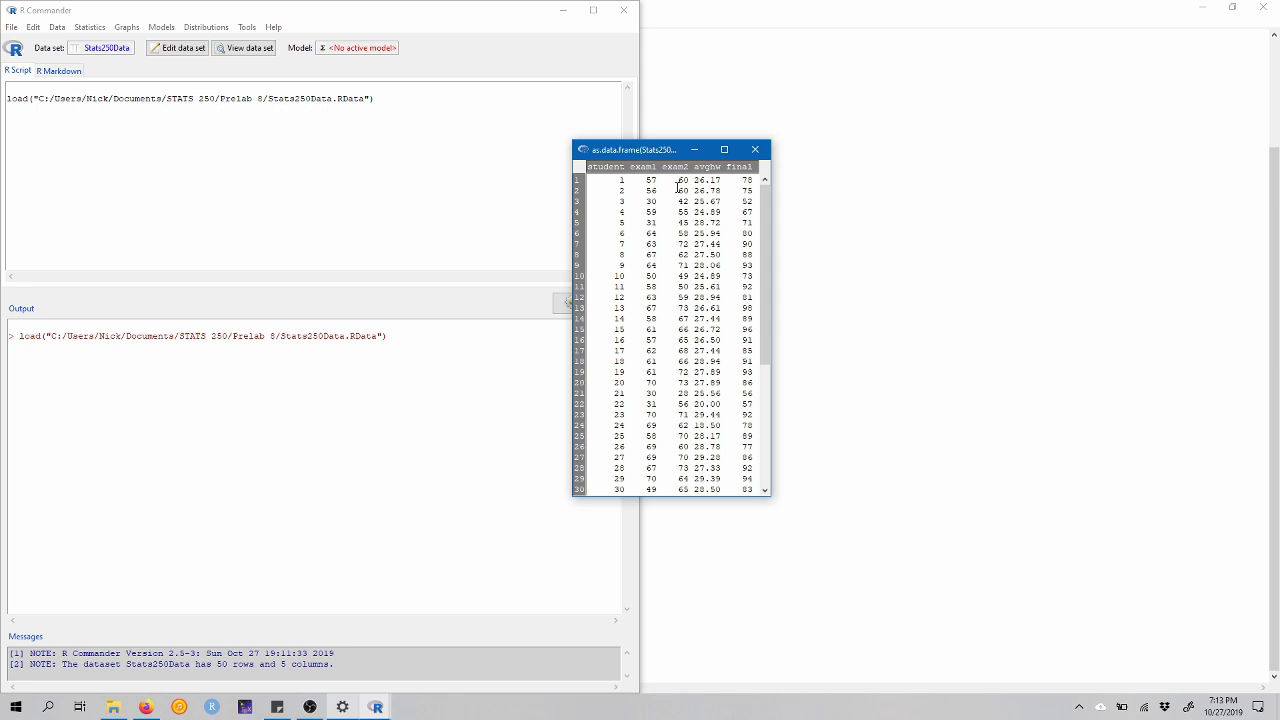
Compute a new Stats250Data variable named examdiff with expression exam1 - exam2.
{"action": "left_click", "coordinate": [755, 150]}
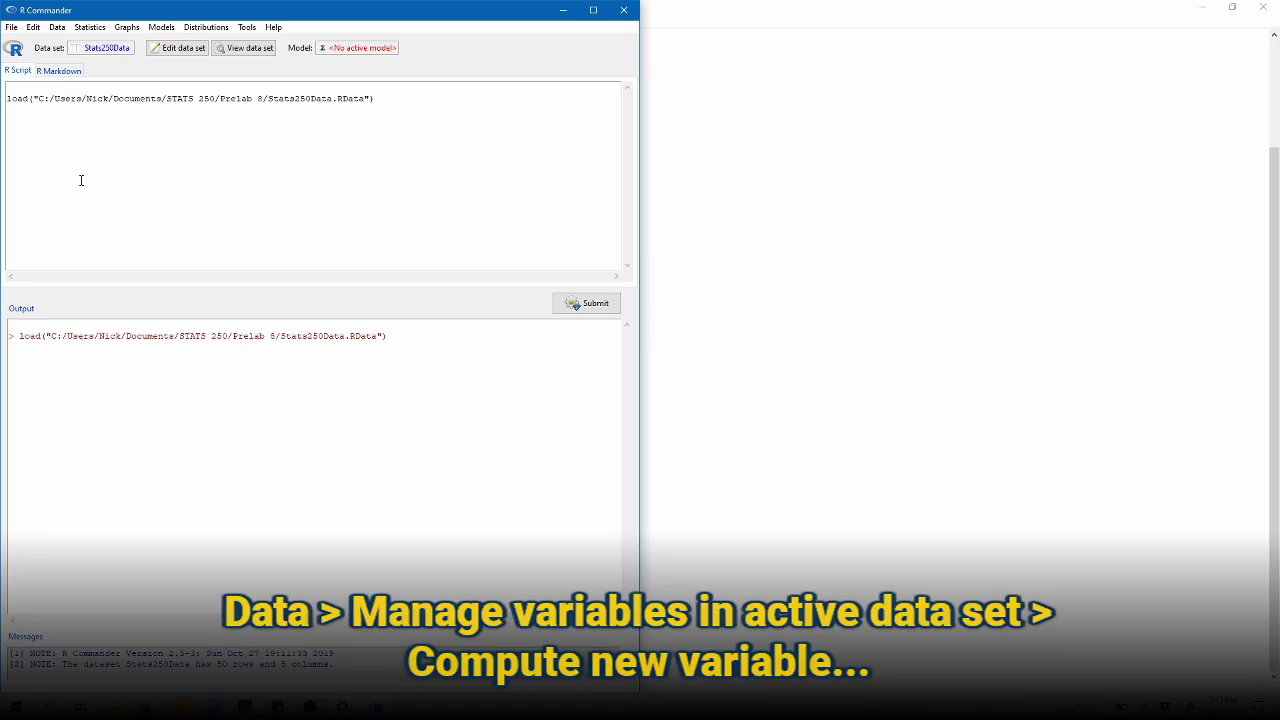
{"action": "left_click", "coordinate": [57, 27]}
{"action": "mouse_move", "coordinate": [78, 127]}
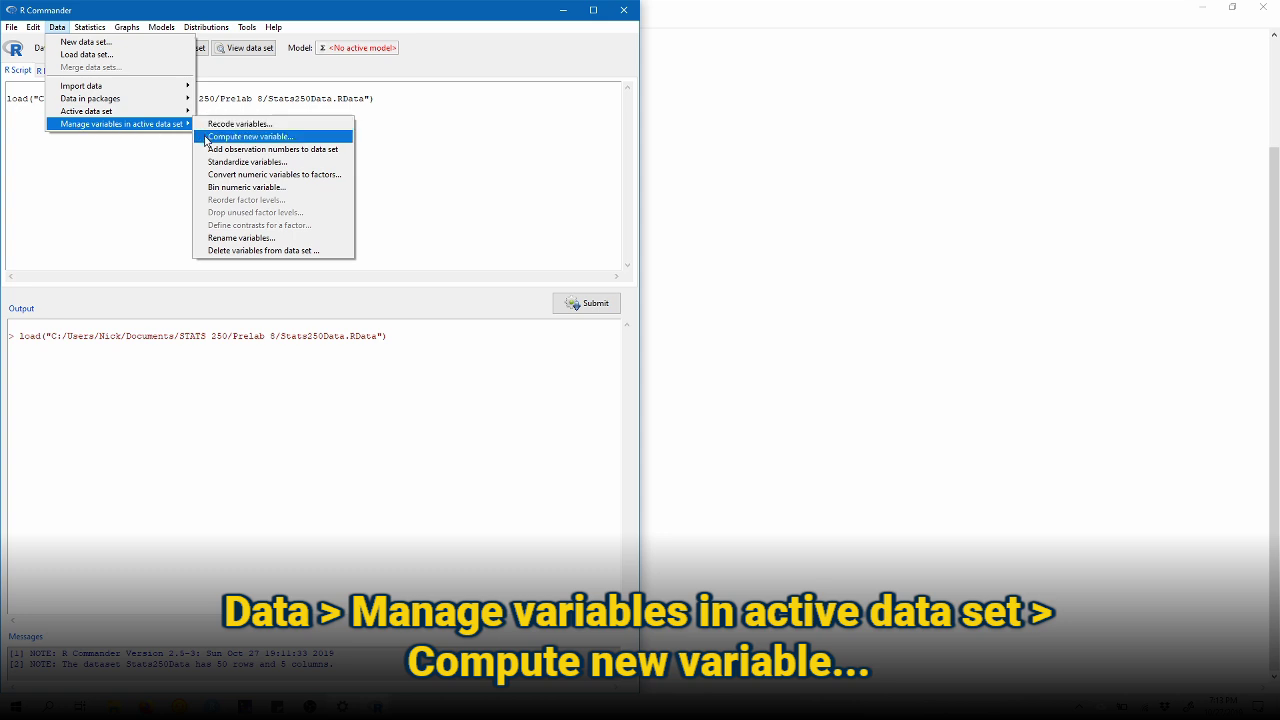
{"action": "left_click", "coordinate": [205, 138]}
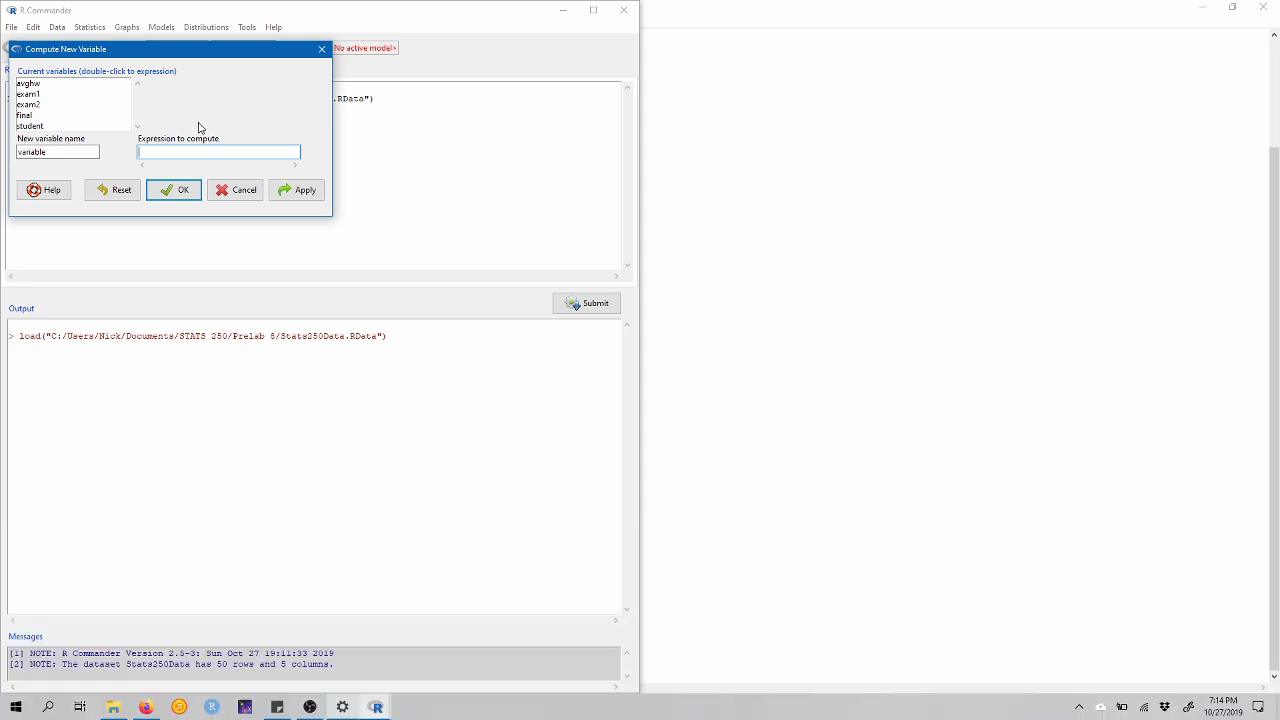
{"action": "double_click", "coordinate": [94, 148]}
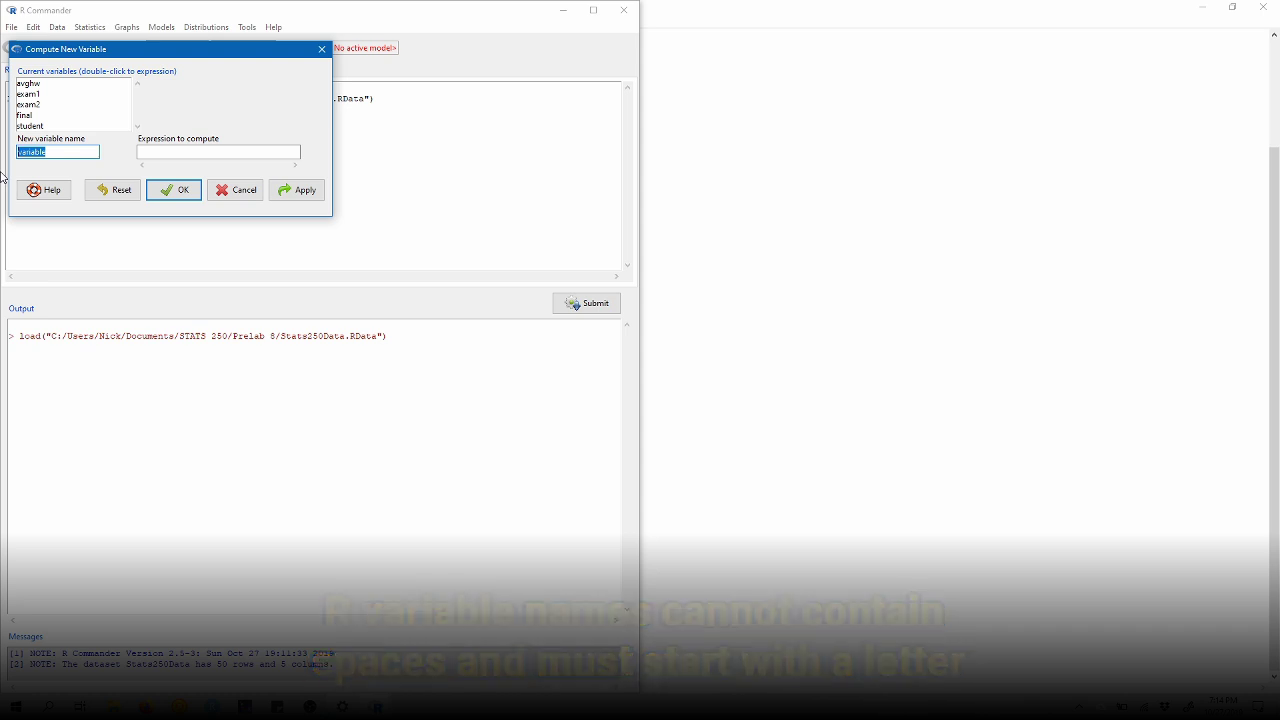
{"action": "type", "text": "examdiff"}
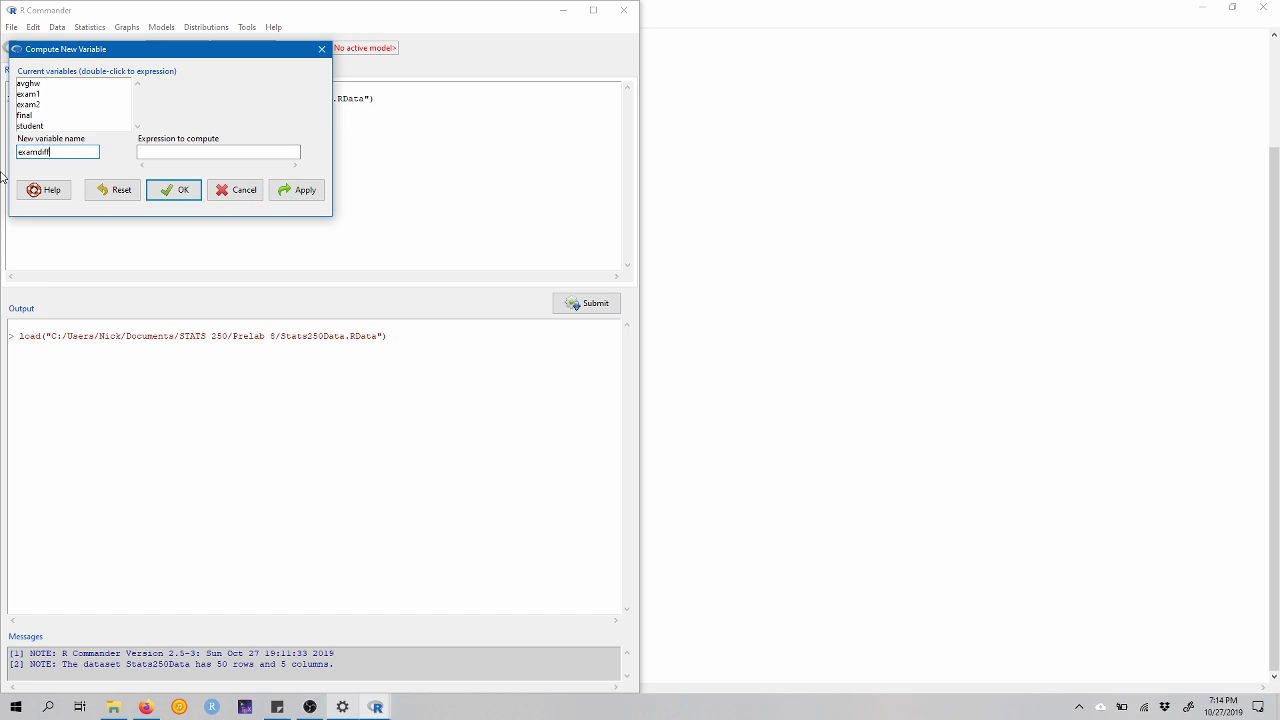
{"action": "left_click", "coordinate": [145, 153]}
{"action": "double_click", "coordinate": [30, 94]}
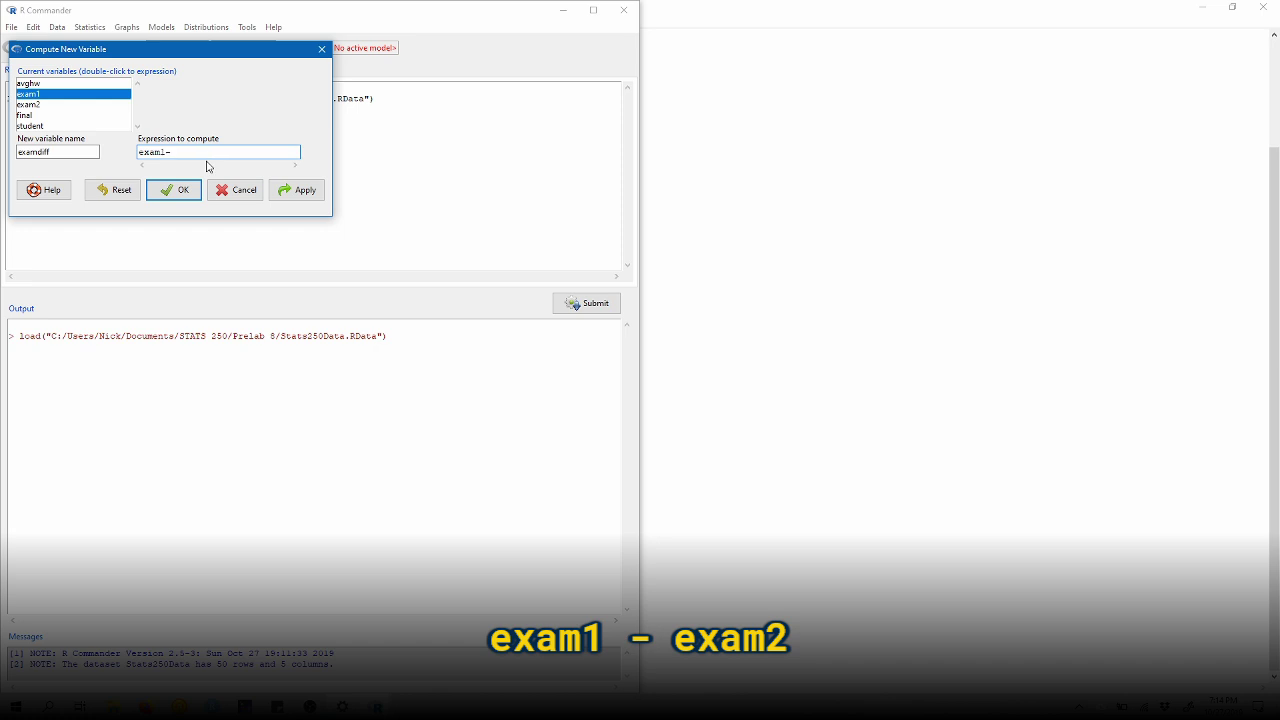
{"action": "type", "text": "-"}
{"action": "double_click", "coordinate": [70, 105]}
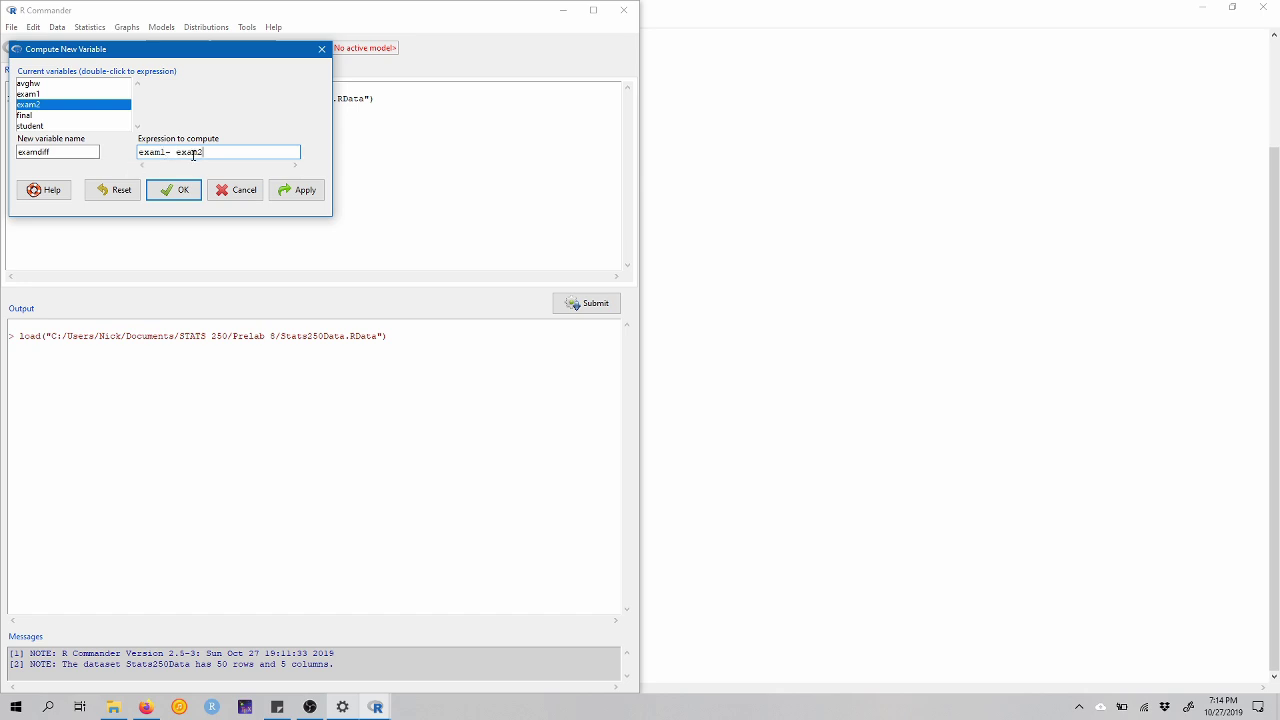
{"action": "left_click", "coordinate": [17, 151]}
{"action": "left_click", "coordinate": [192, 185]}
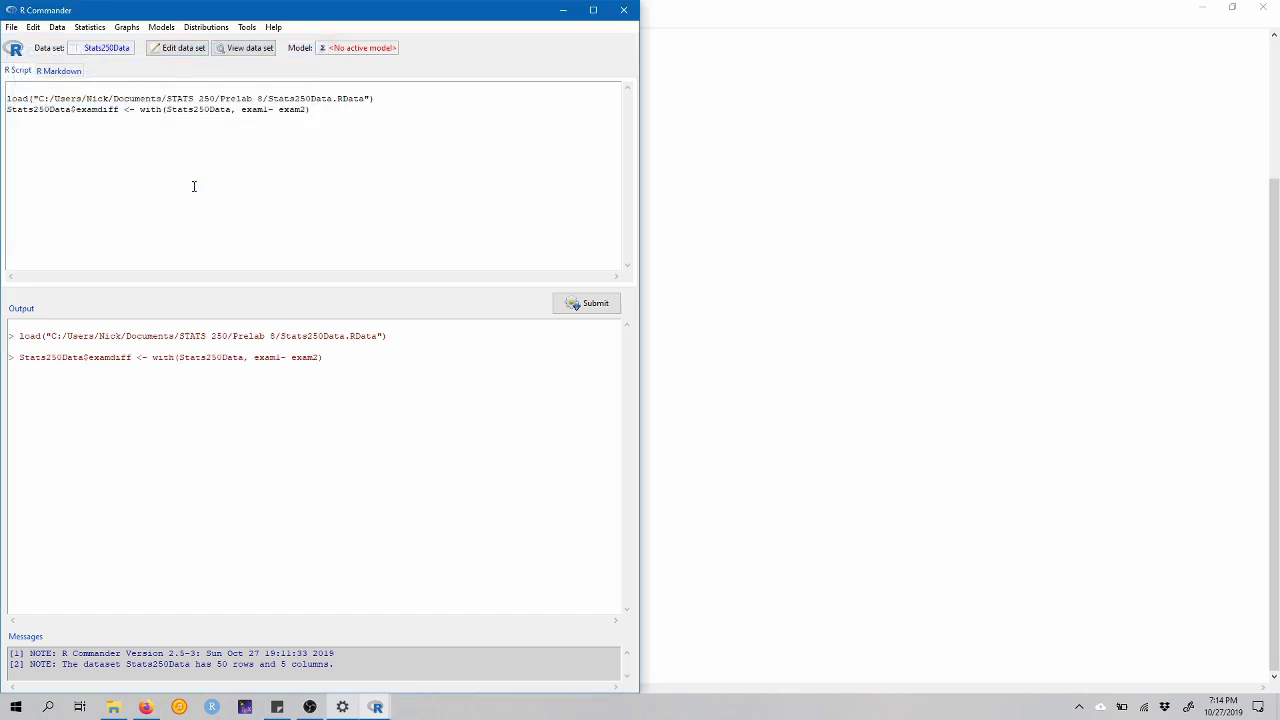
{"action": "left_click", "coordinate": [240, 49]}
{"action": "left_click_drag", "start_coordinate": [1062, 146], "coordinate": [688, 117]}
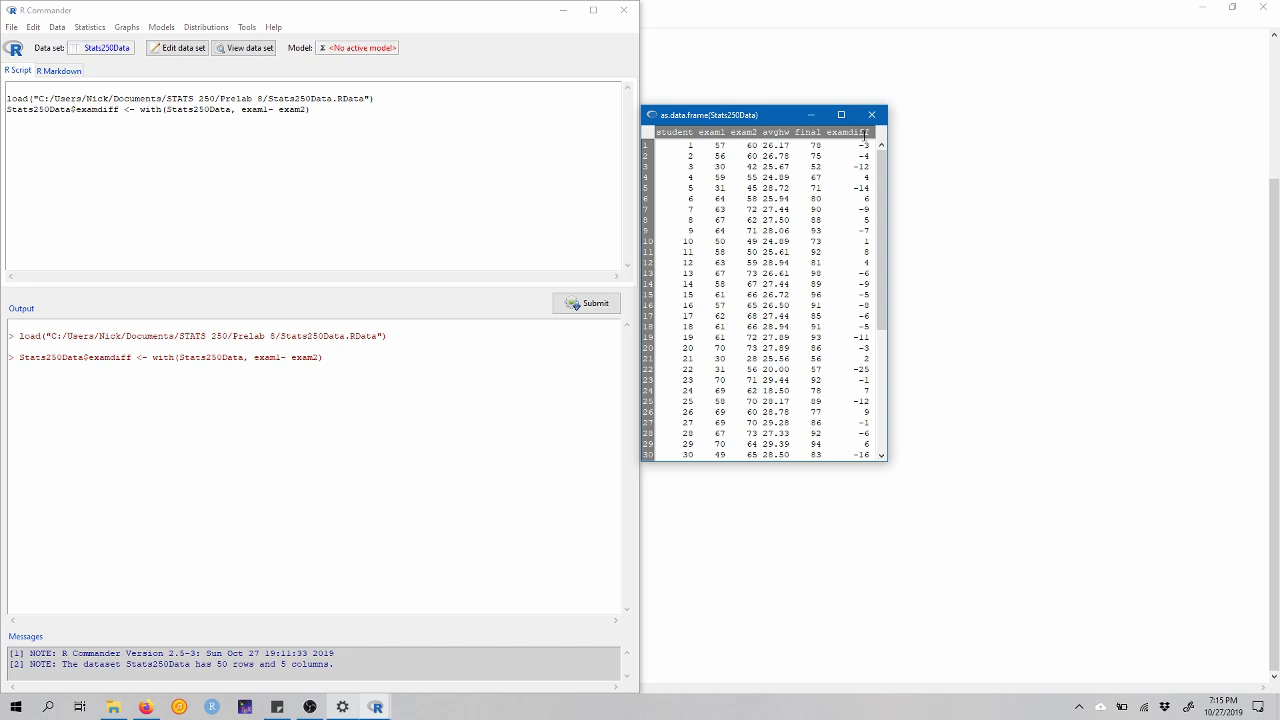
{"action": "left_click_drag", "start_coordinate": [706, 147], "coordinate": [760, 146]}
{"action": "left_click", "coordinate": [759, 146]}
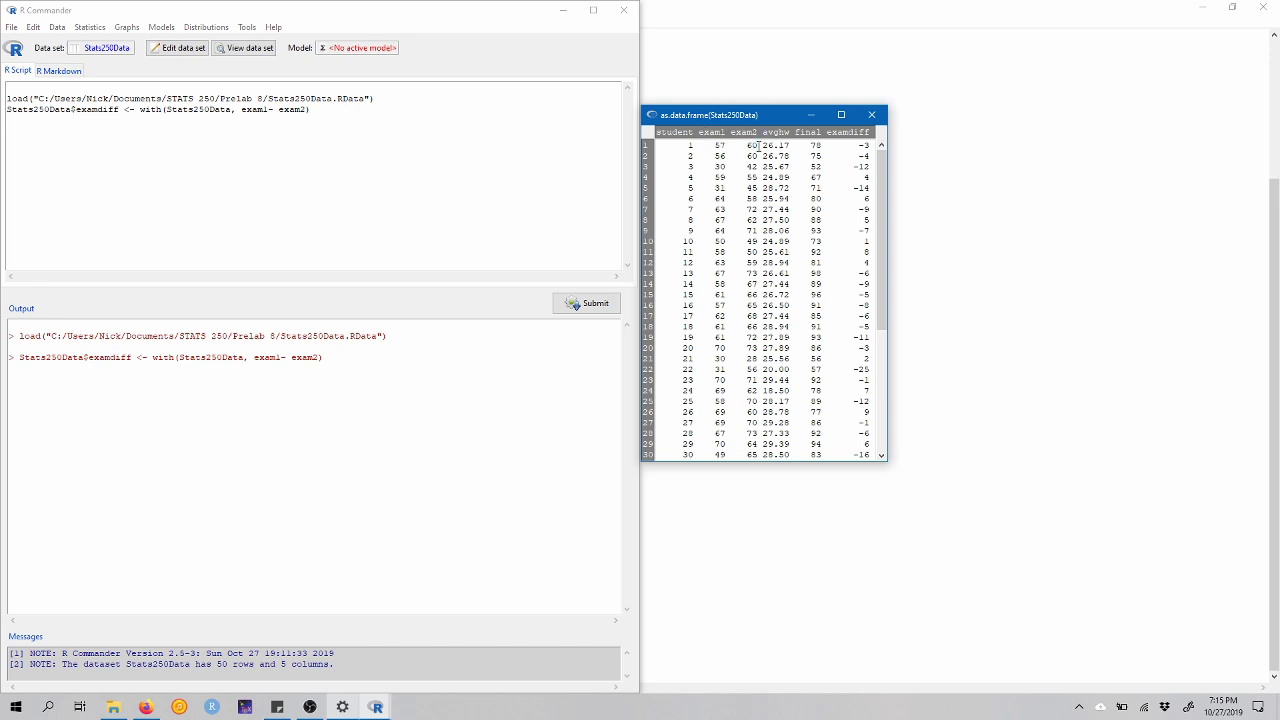
{"action": "double_click", "coordinate": [864, 146]}
{"action": "left_click", "coordinate": [872, 116]}
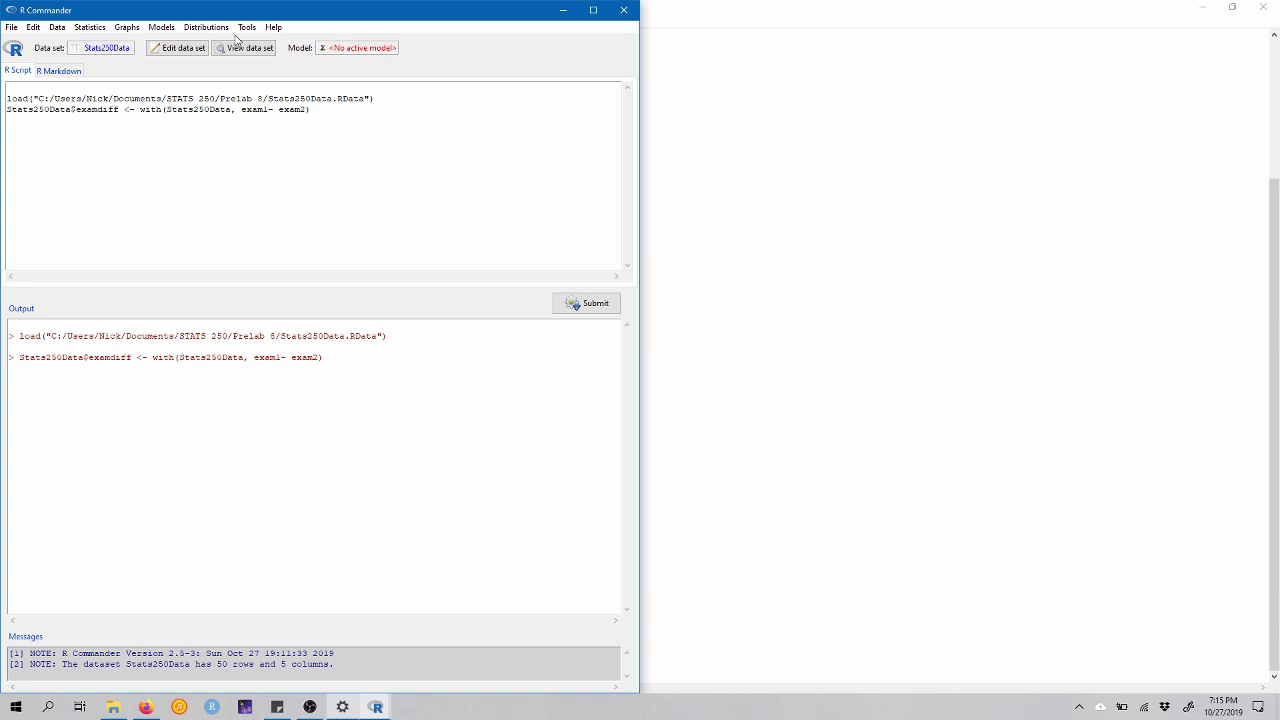
Produce numerical summaries of examdiff, including the standard error of the mean.
{"action": "left_click", "coordinate": [100, 28]}
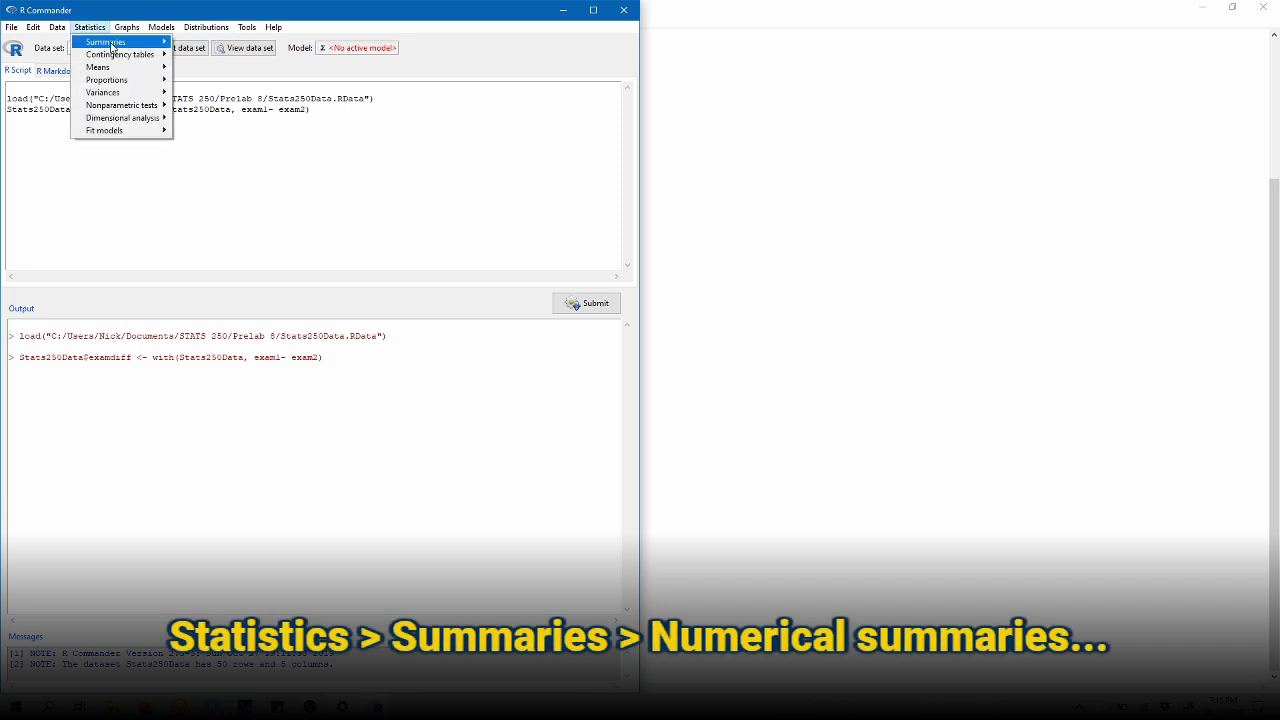
{"action": "mouse_move", "coordinate": [113, 45]}
{"action": "left_click", "coordinate": [218, 56]}
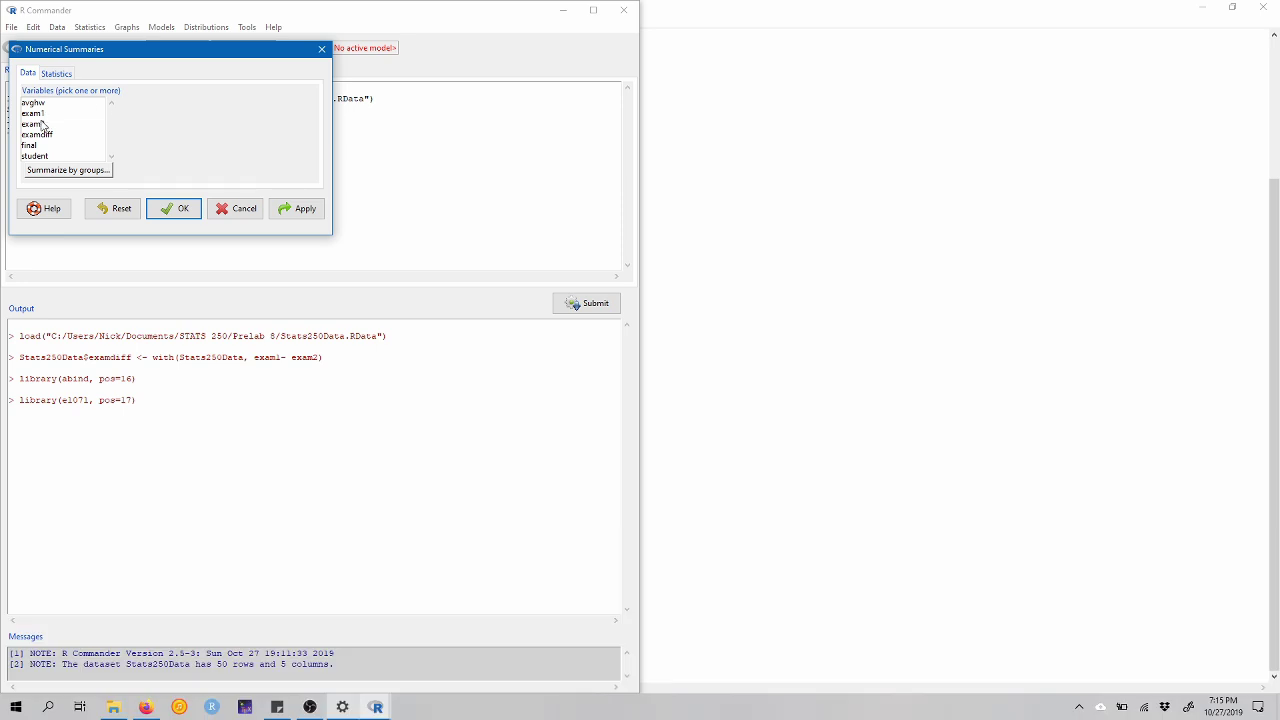
{"action": "left_click", "coordinate": [45, 135]}
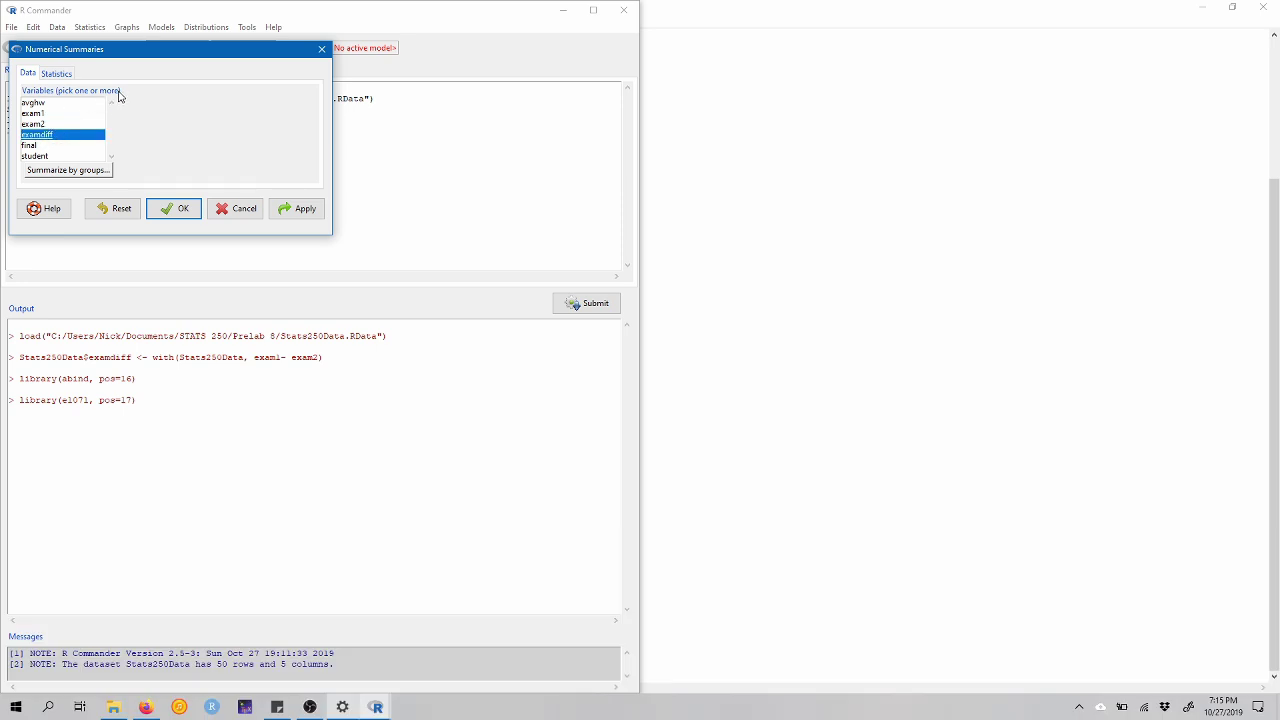
{"action": "left_click", "coordinate": [66, 76]}
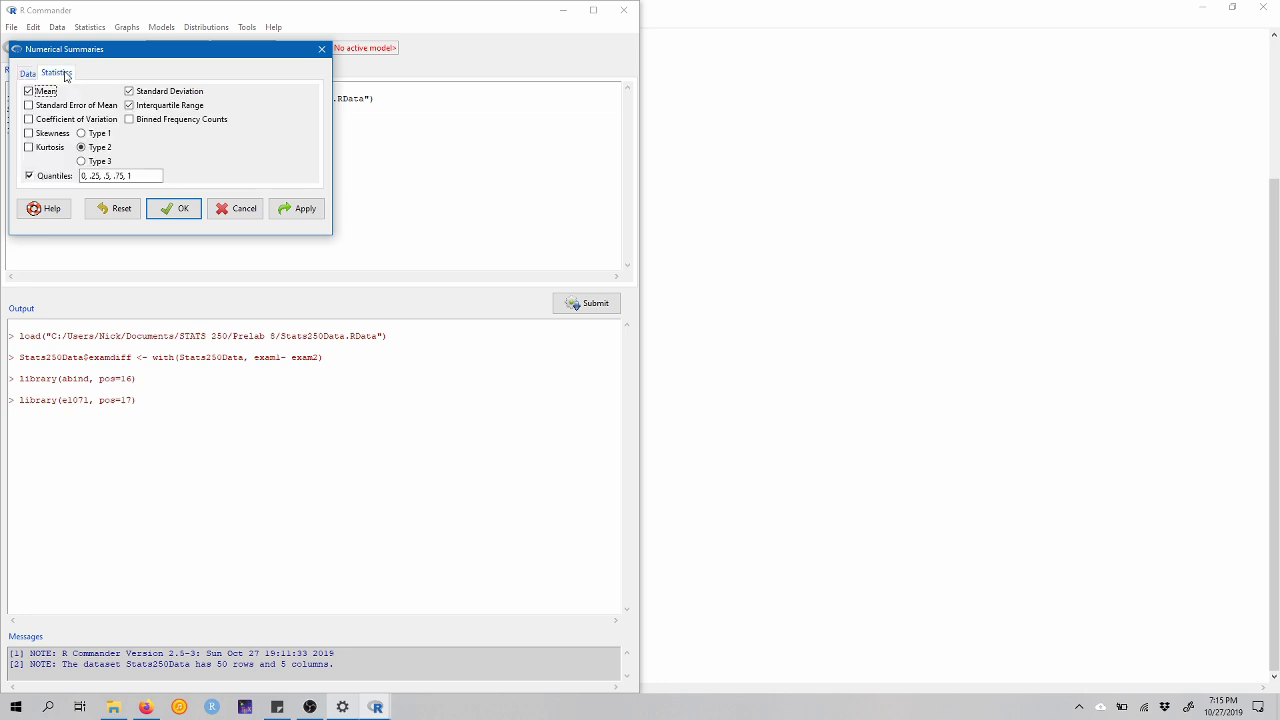
{"action": "left_click", "coordinate": [90, 108]}
{"action": "left_click", "coordinate": [182, 211]}
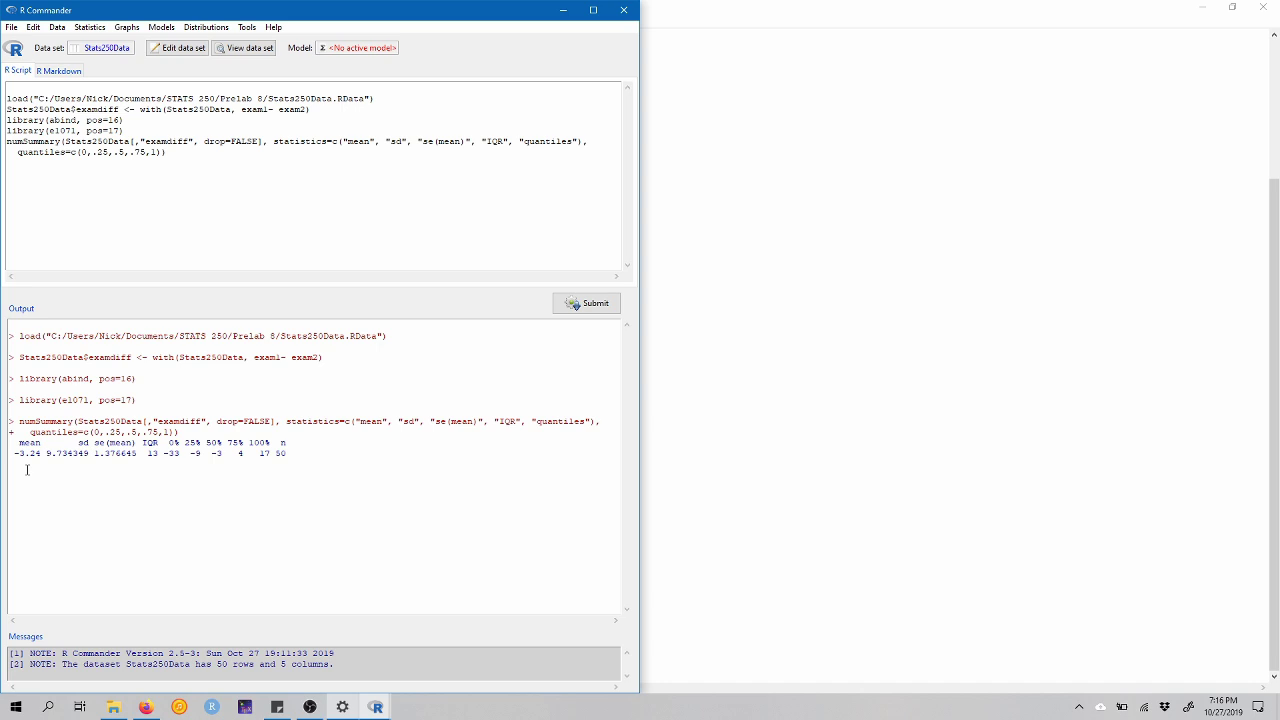
{"action": "left_click_drag", "start_coordinate": [13, 453], "coordinate": [42, 453]}
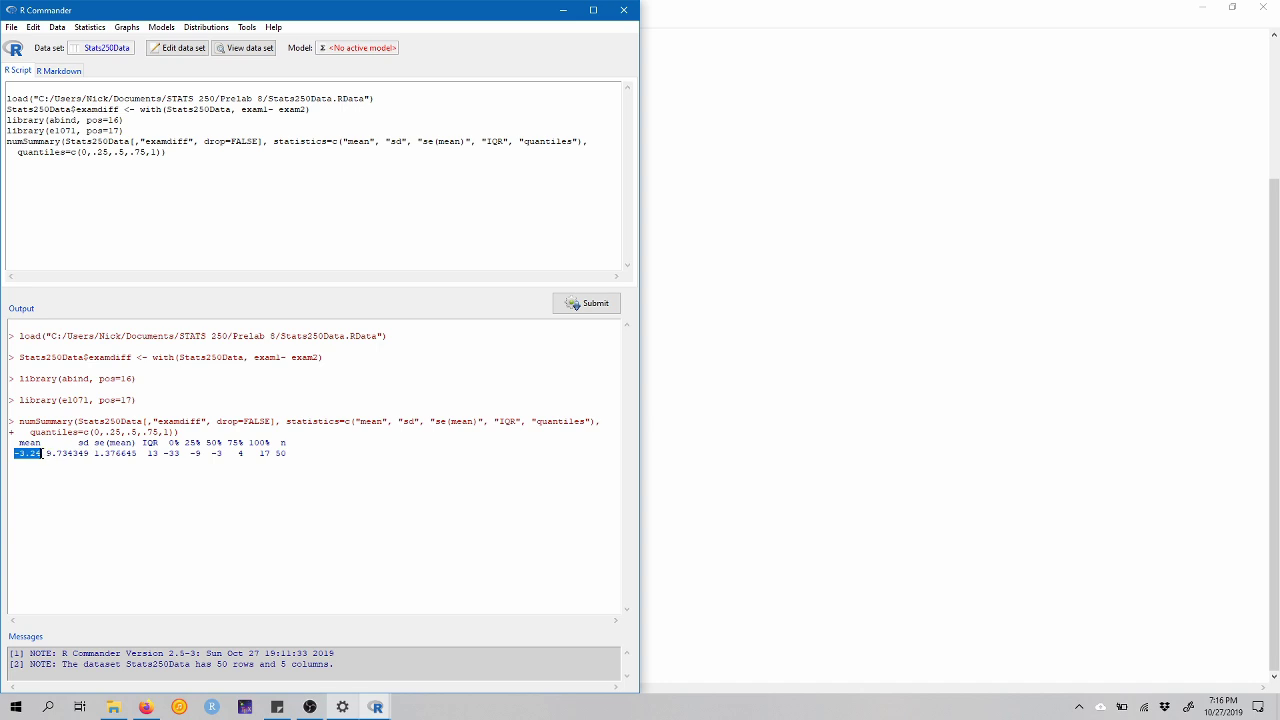
{"action": "left_click", "coordinate": [80, 476]}
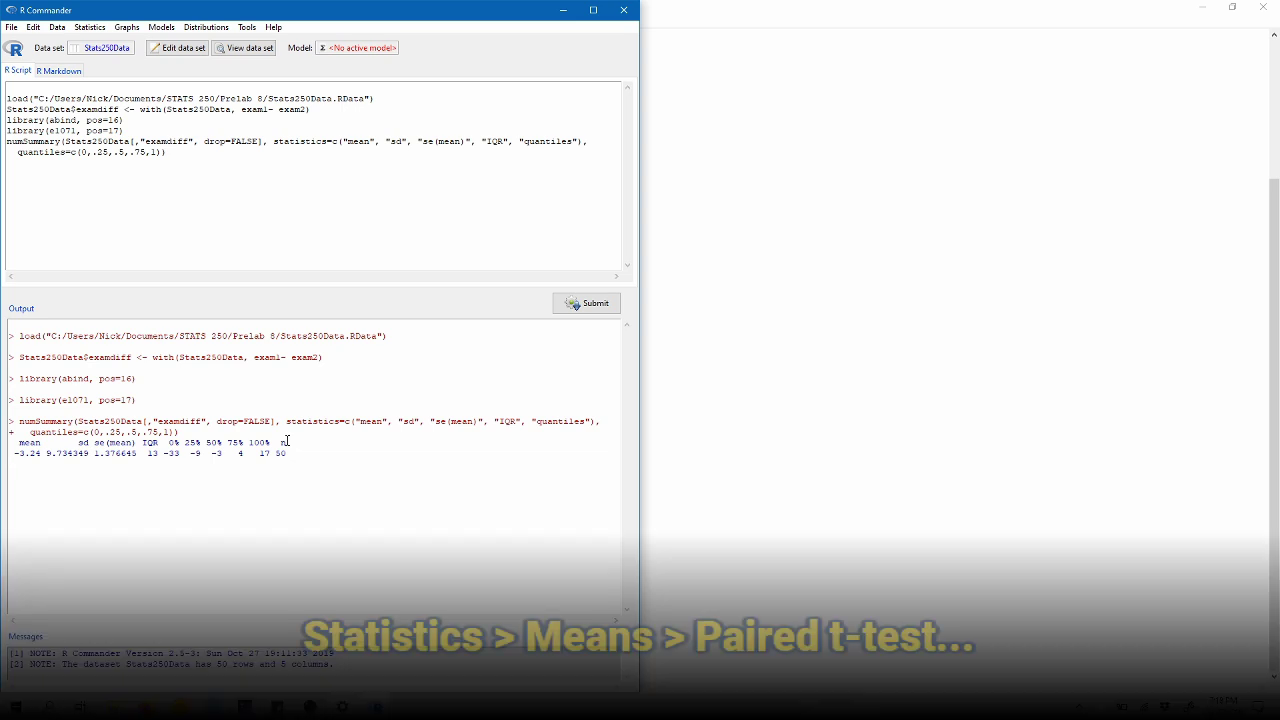
Run a two-sided paired t-test of exam1 versus exam2 at .90 confidence.
{"action": "left_click", "coordinate": [89, 27]}
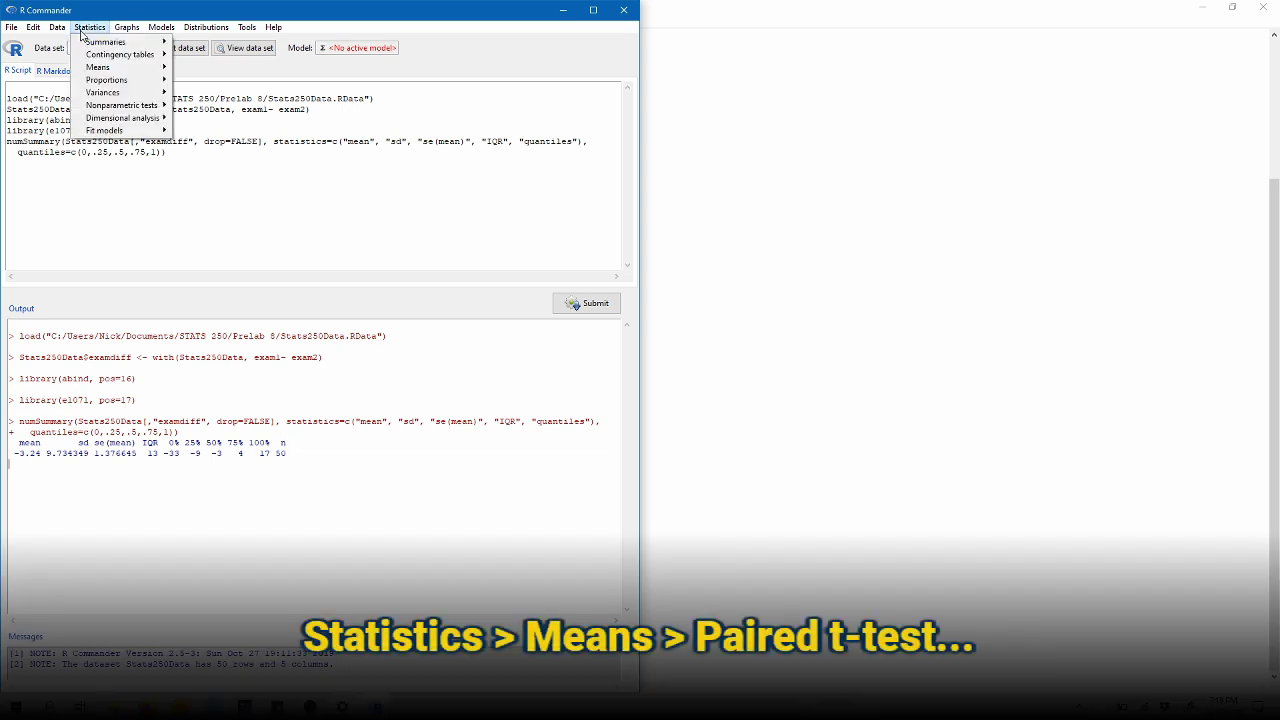
{"action": "mouse_move", "coordinate": [92, 68]}
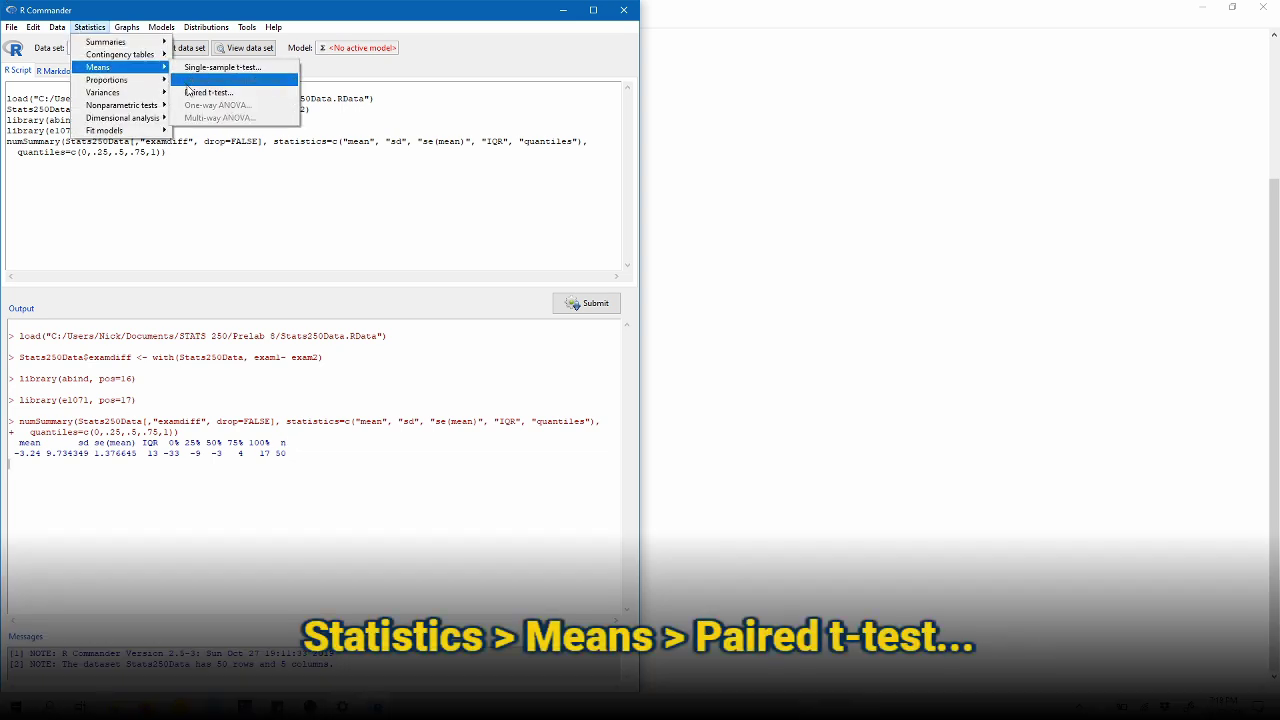
{"action": "left_click", "coordinate": [196, 92]}
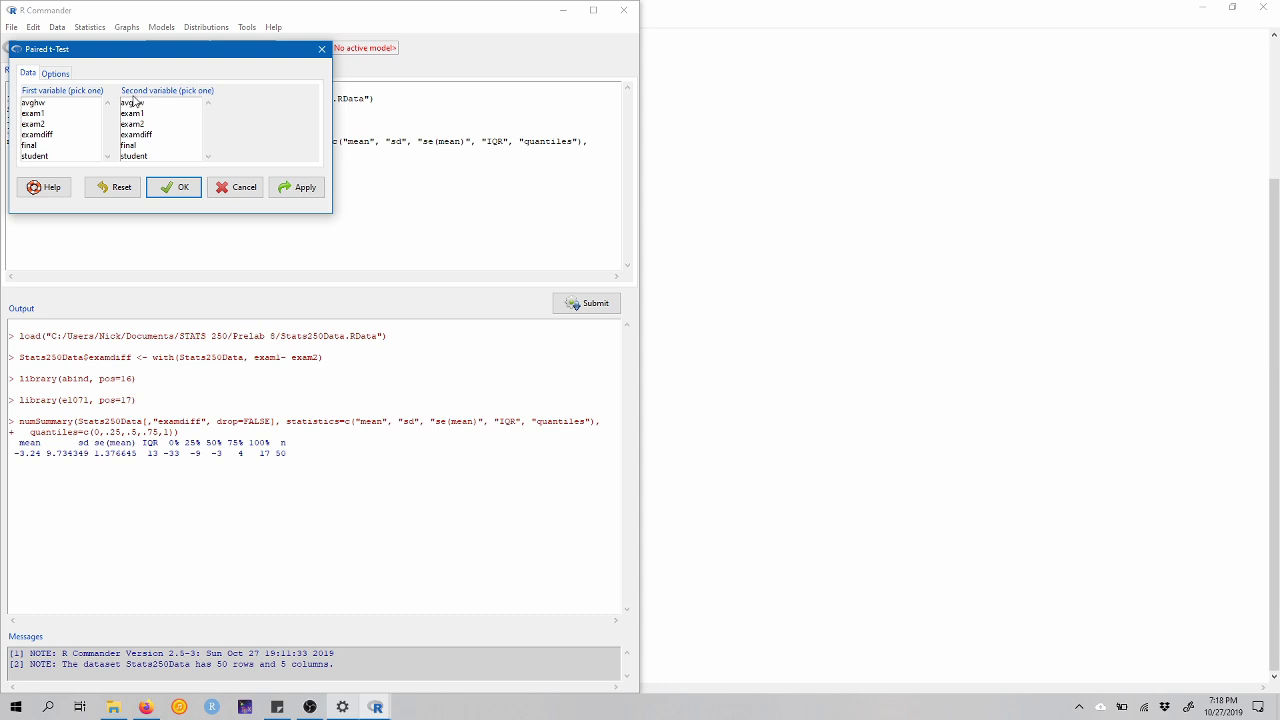
{"action": "left_click", "coordinate": [67, 119]}
{"action": "left_click", "coordinate": [124, 126]}
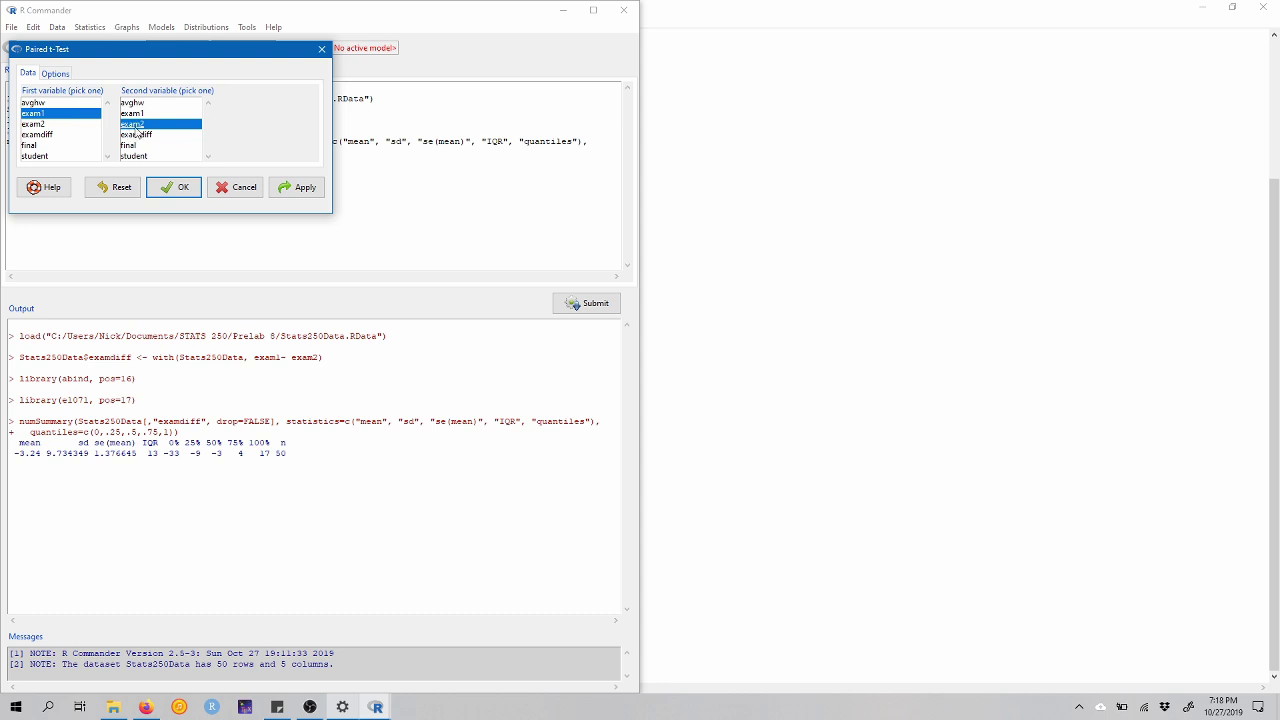
{"action": "left_click", "coordinate": [58, 76]}
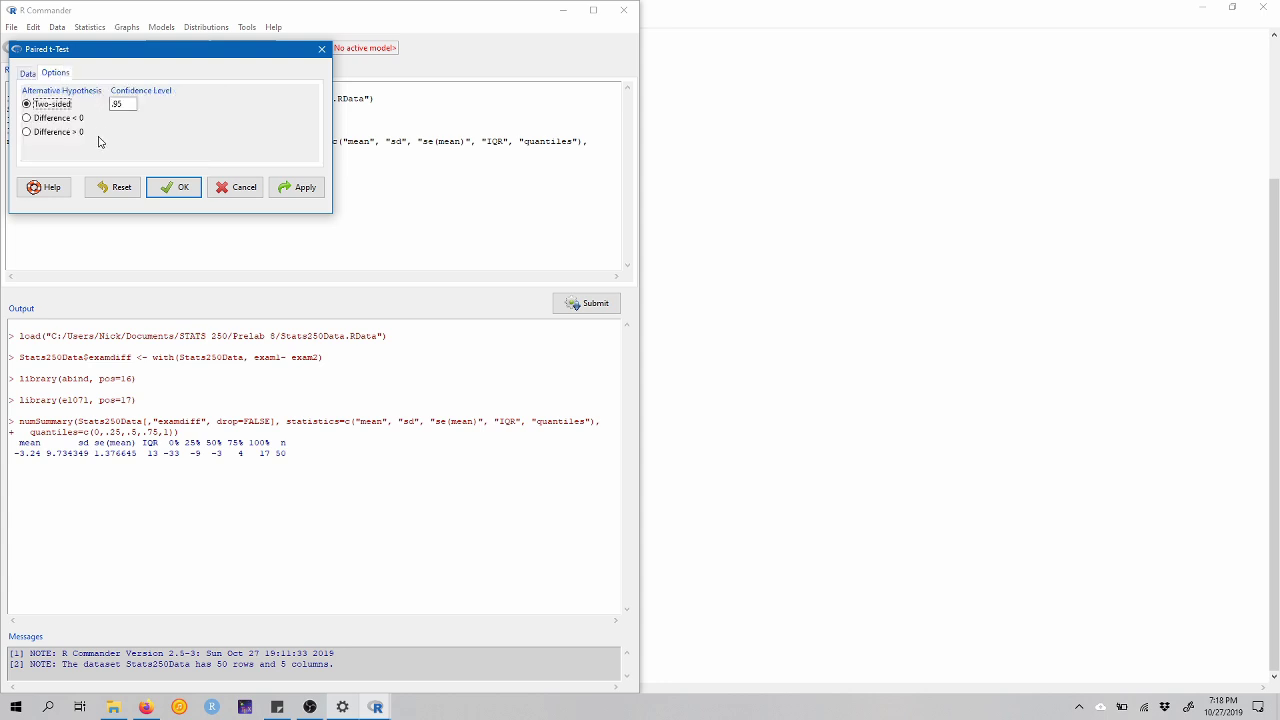
{"action": "left_click", "coordinate": [129, 107]}
{"action": "left_click", "coordinate": [195, 187]}
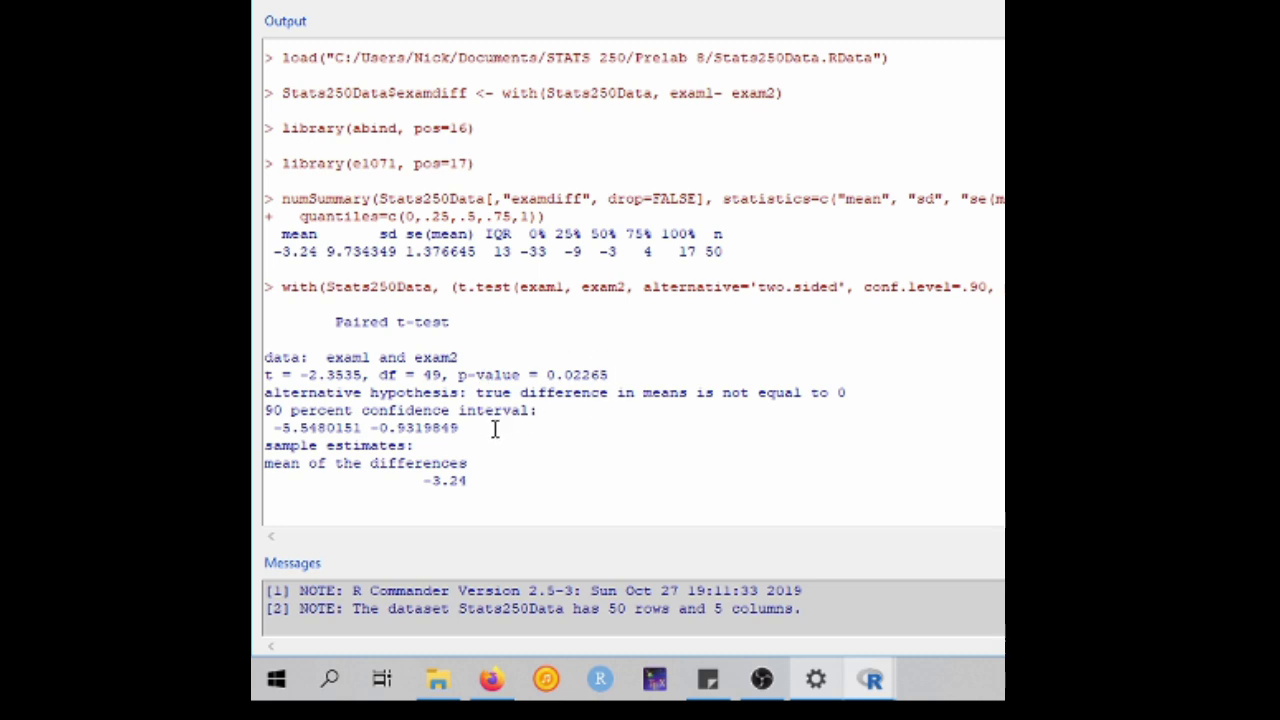
{"action": "left_click_drag", "start_coordinate": [459, 428], "coordinate": [254, 403]}
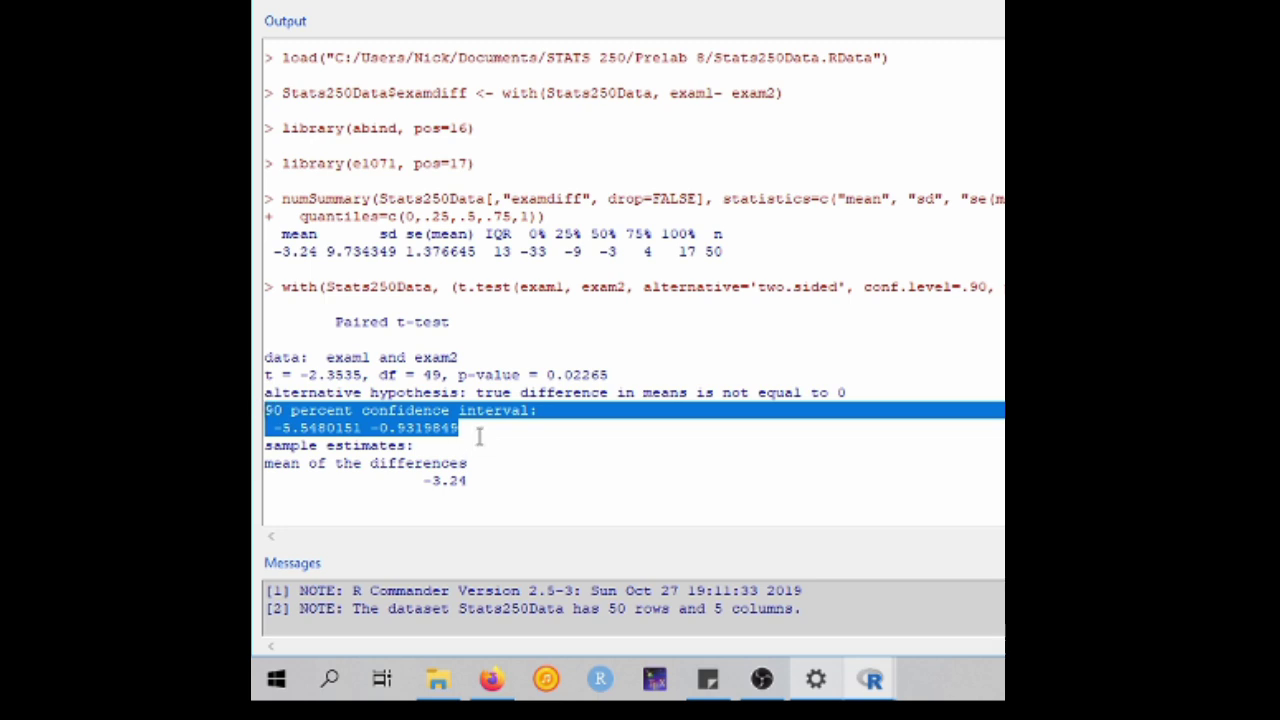
{"action": "left_click", "coordinate": [479, 431]}
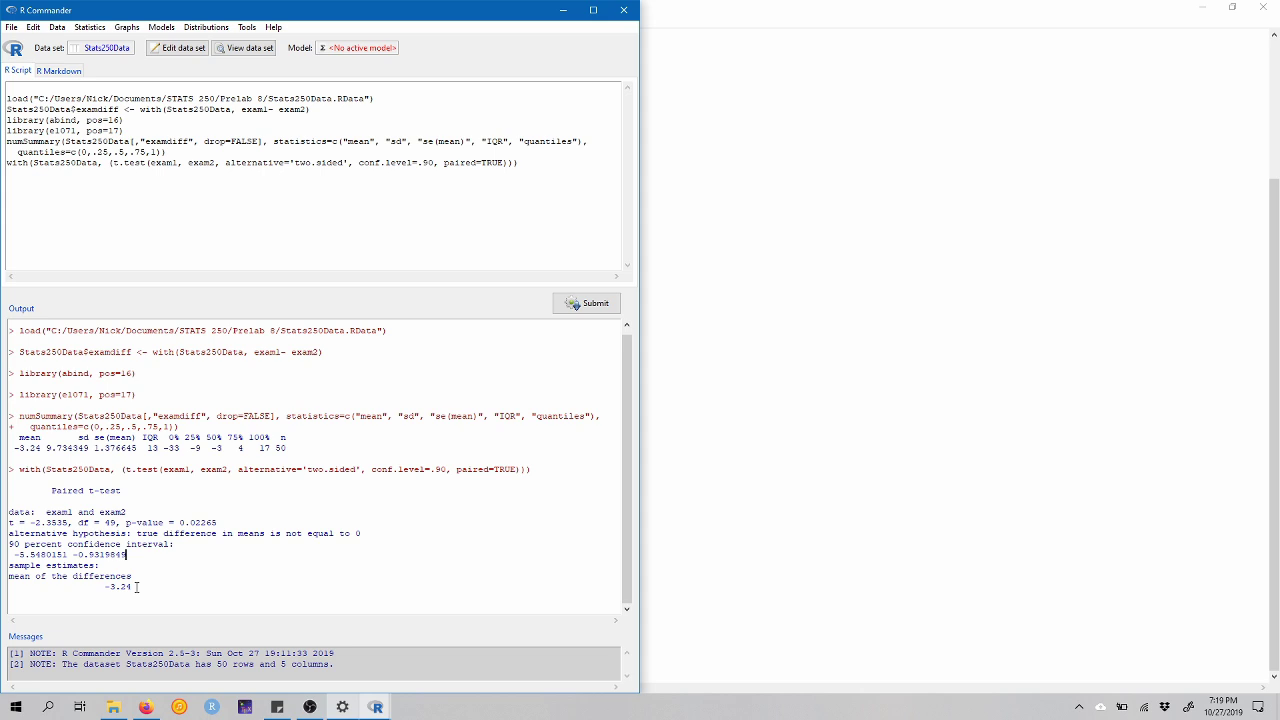
Rerun the exam1/exam2 paired t-test with alternative 'difference < 0' at .90 confidence.
{"action": "left_click", "coordinate": [104, 27]}
{"action": "mouse_move", "coordinate": [155, 67]}
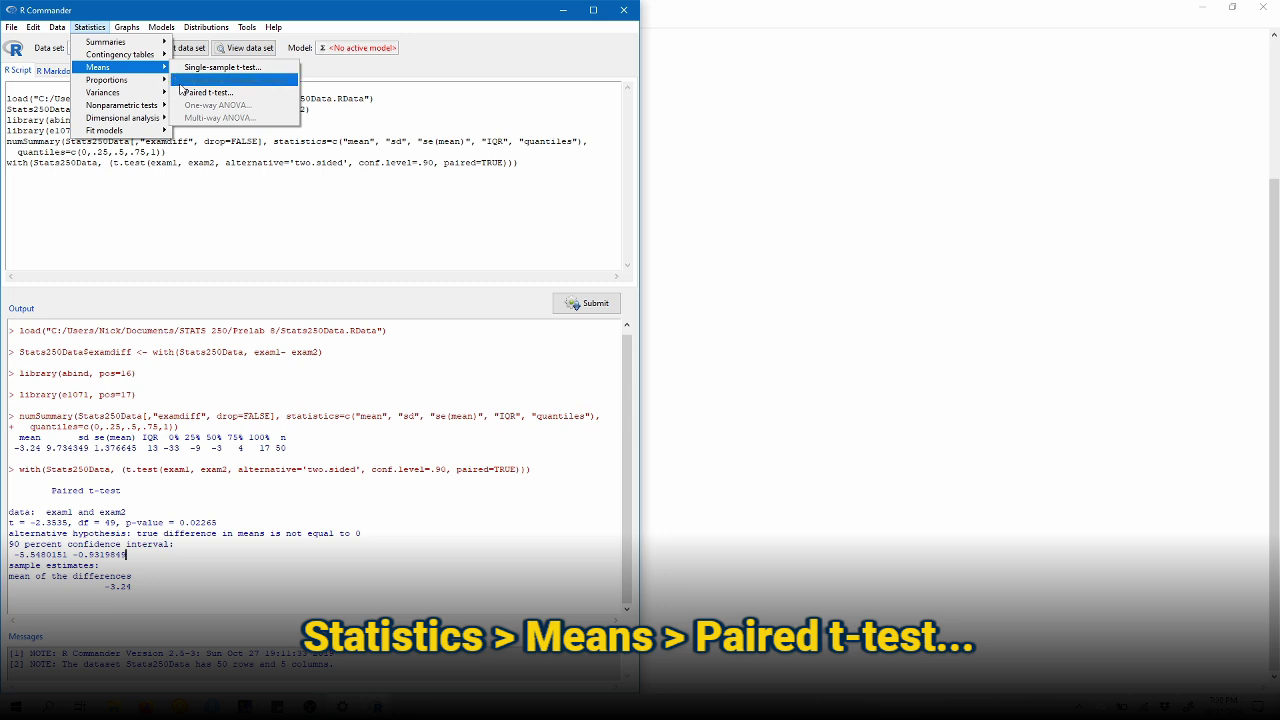
{"action": "left_click", "coordinate": [190, 92]}
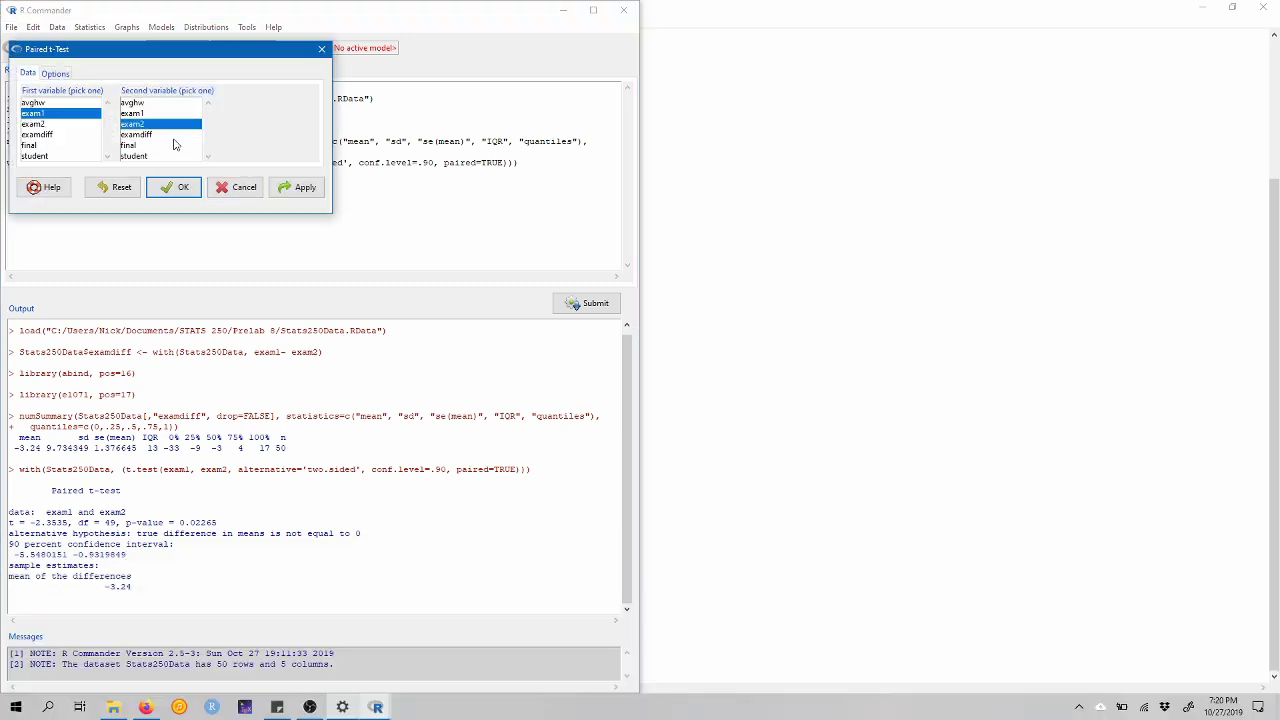
{"action": "left_click", "coordinate": [62, 74]}
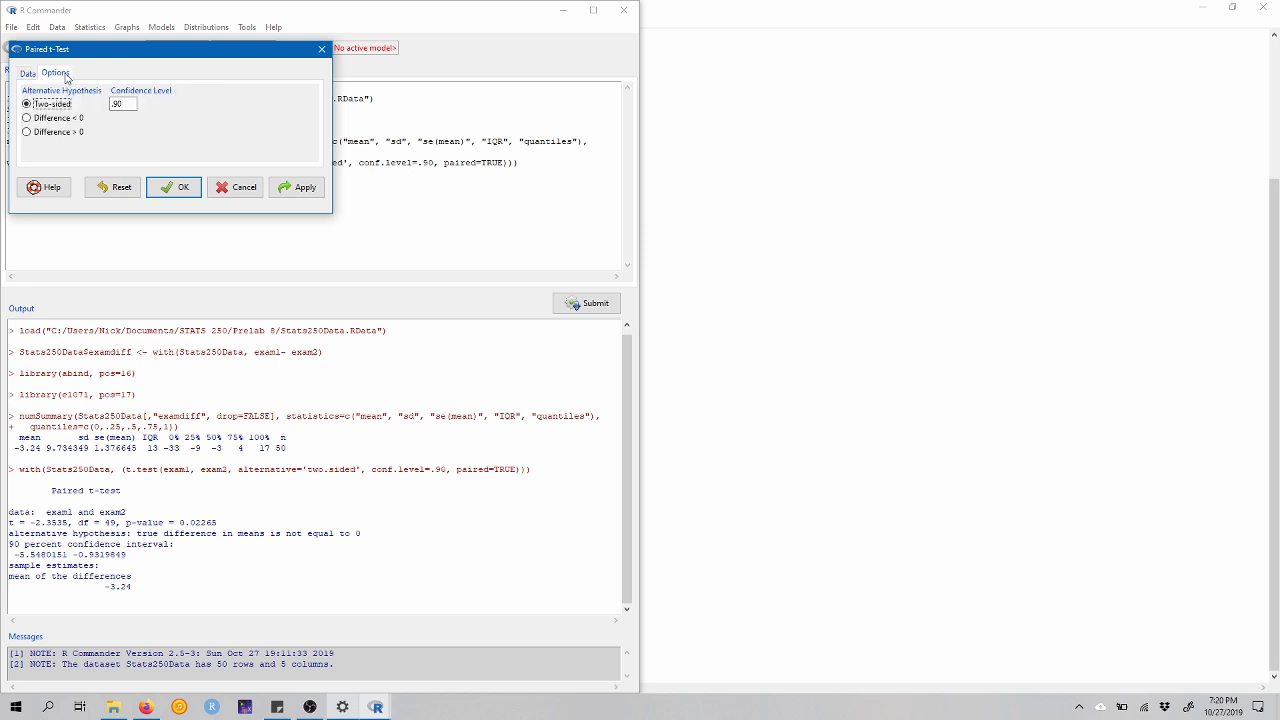
{"action": "left_click", "coordinate": [85, 119]}
{"action": "left_click", "coordinate": [175, 187]}
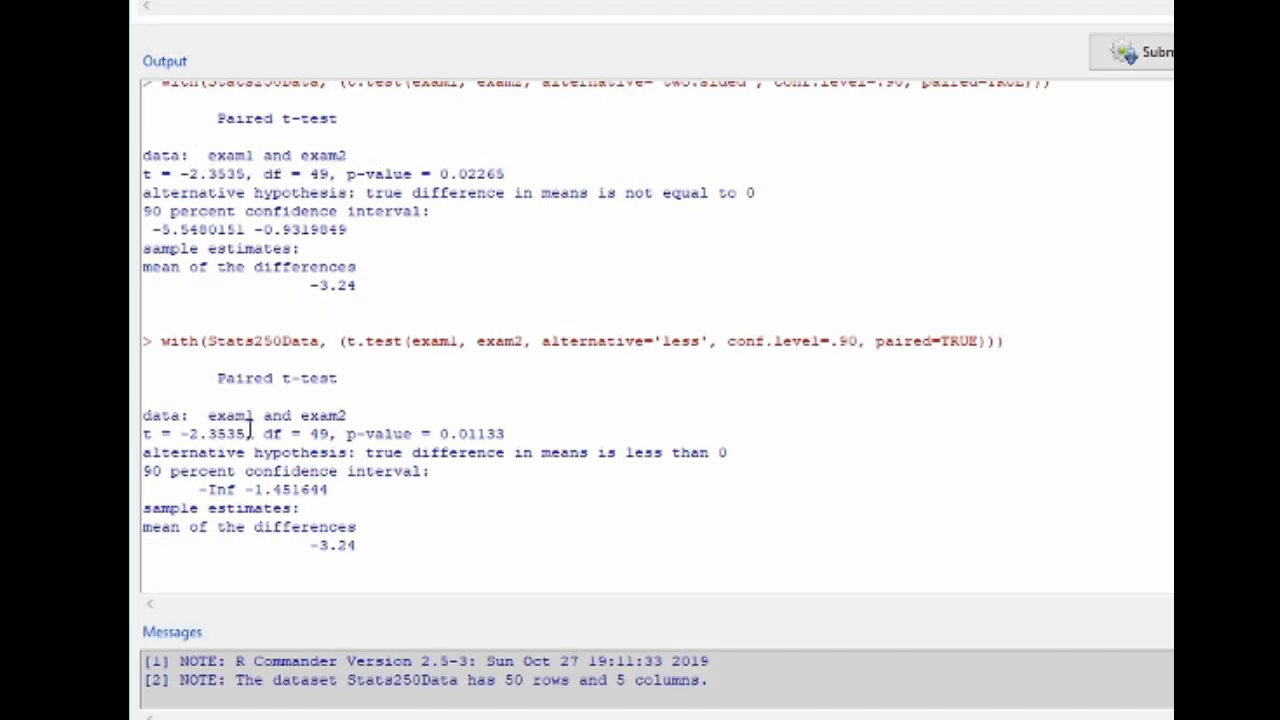
{"action": "left_click_drag", "start_coordinate": [145, 434], "coordinate": [250, 434]}
{"action": "left_click", "coordinate": [250, 434]}
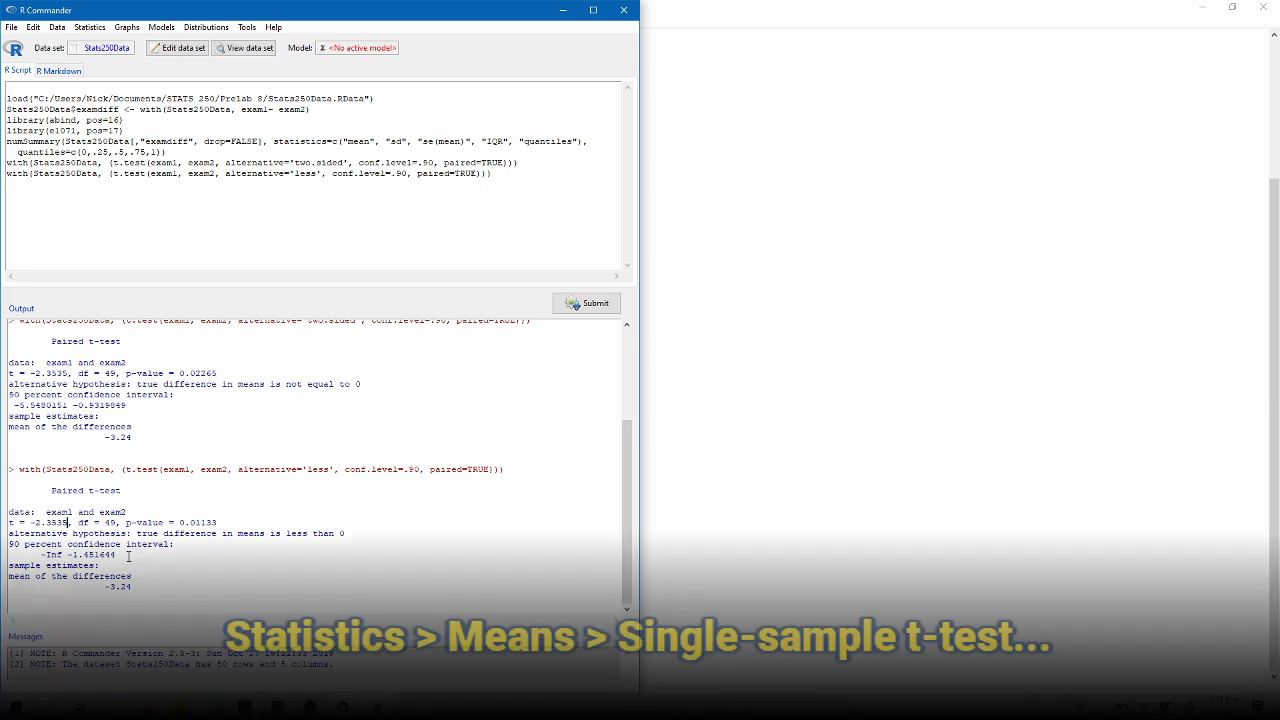
Run a single-sample t-test of examdiff against mu 0.0 with confidence level .90.
{"action": "left_click", "coordinate": [90, 27]}
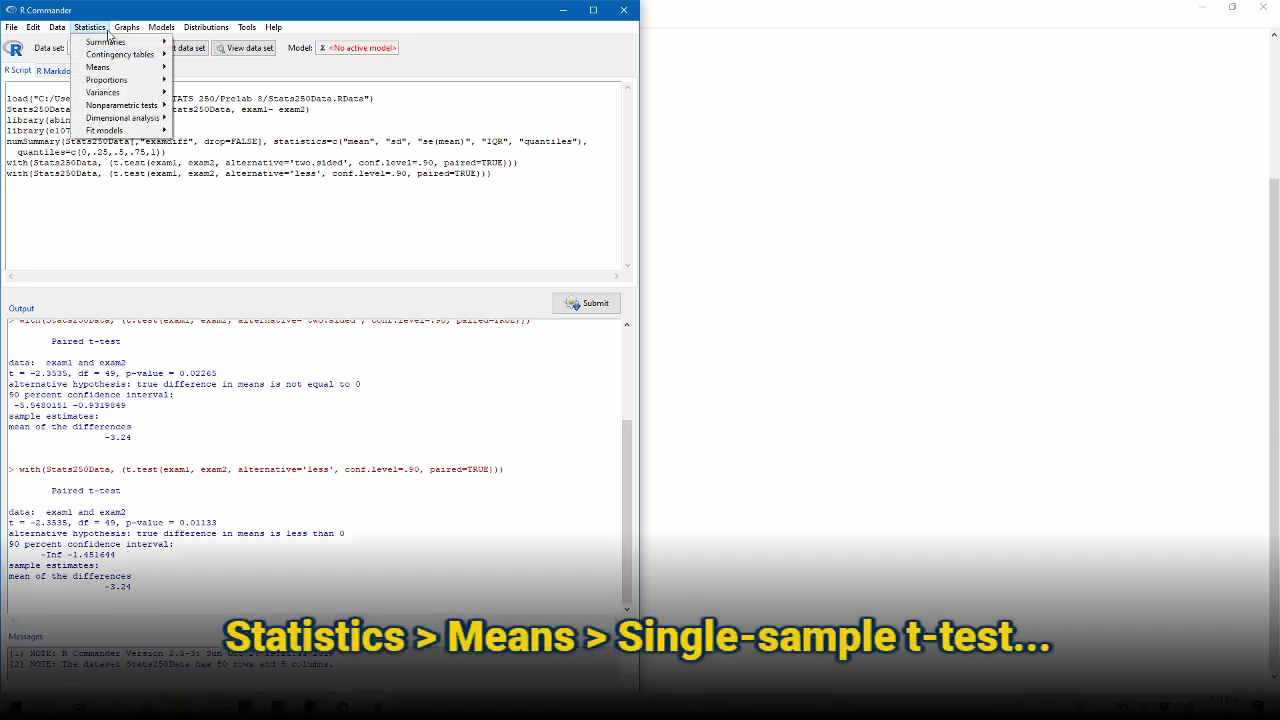
{"action": "mouse_move", "coordinate": [115, 67]}
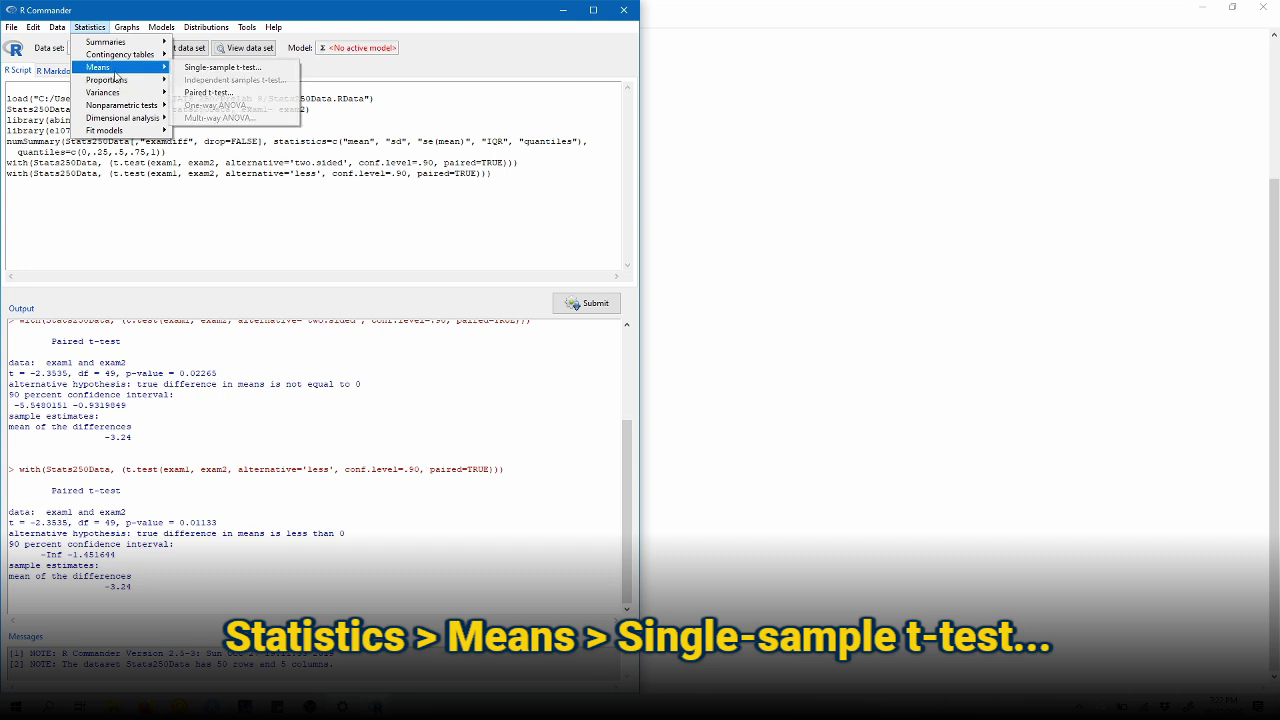
{"action": "left_click", "coordinate": [200, 70]}
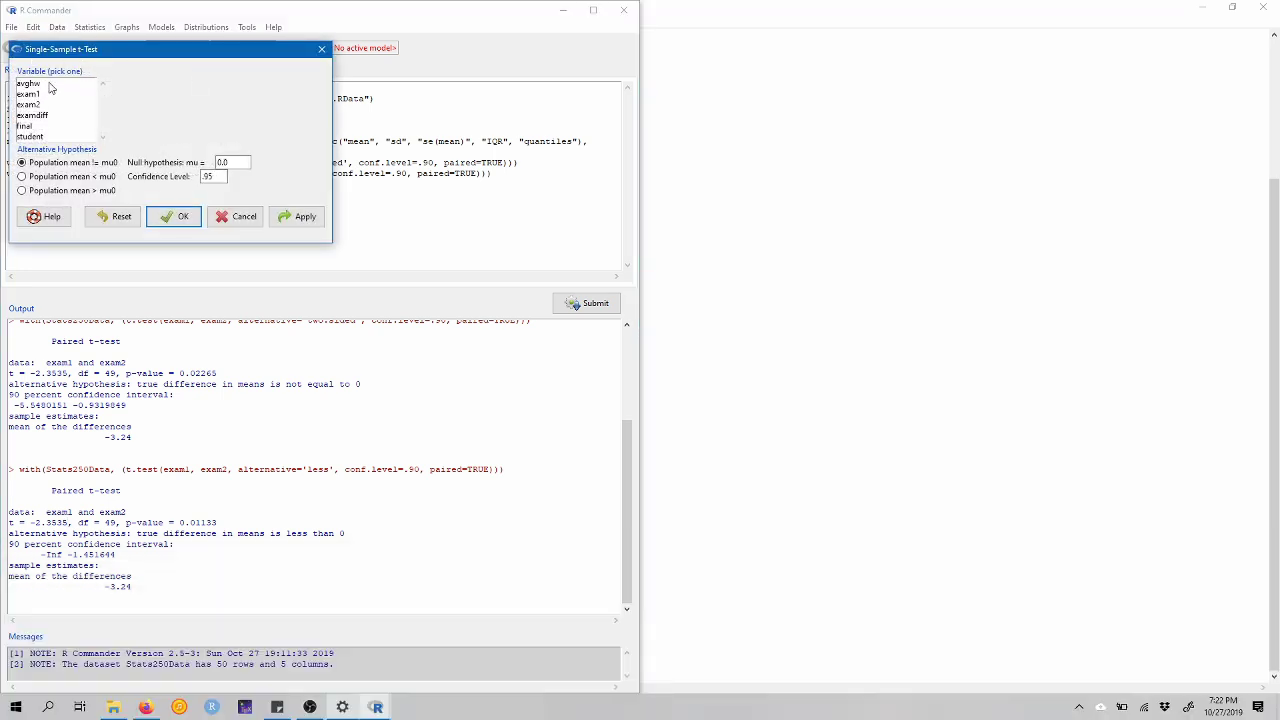
{"action": "left_click", "coordinate": [38, 117]}
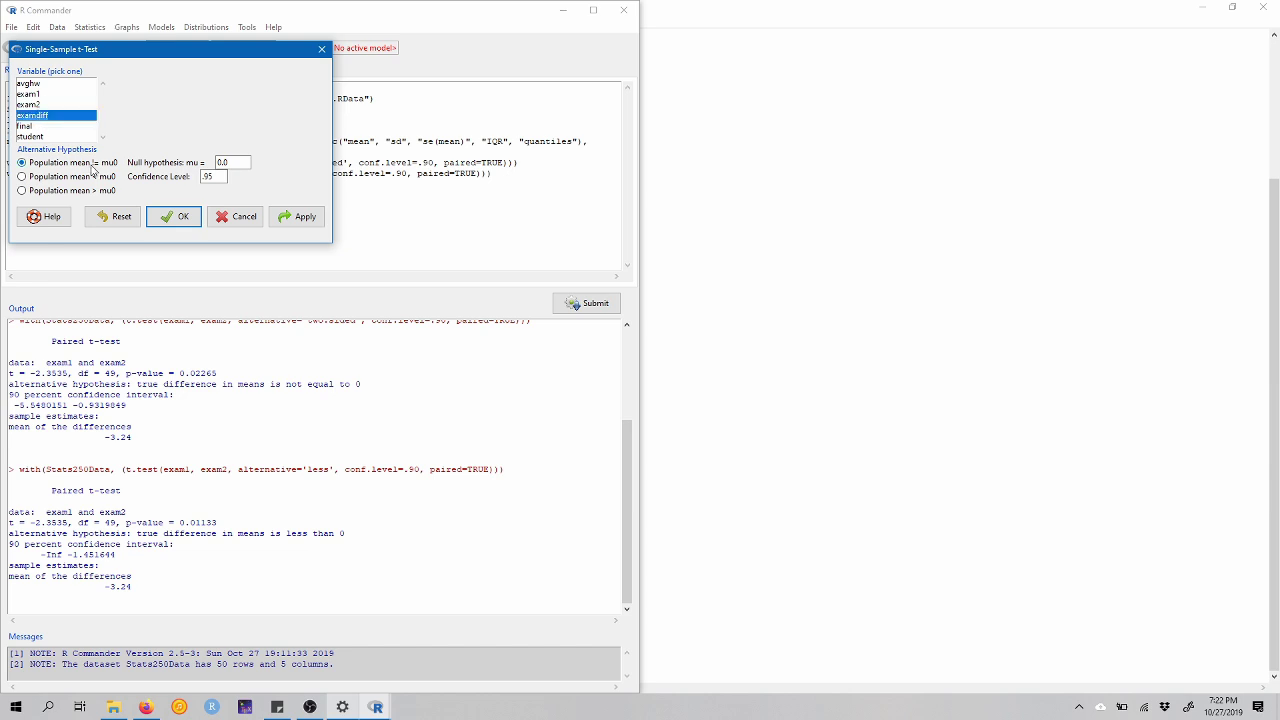
{"action": "double_click", "coordinate": [210, 176]}
{"action": "type", "text": ".90"}
{"action": "left_click", "coordinate": [160, 216]}
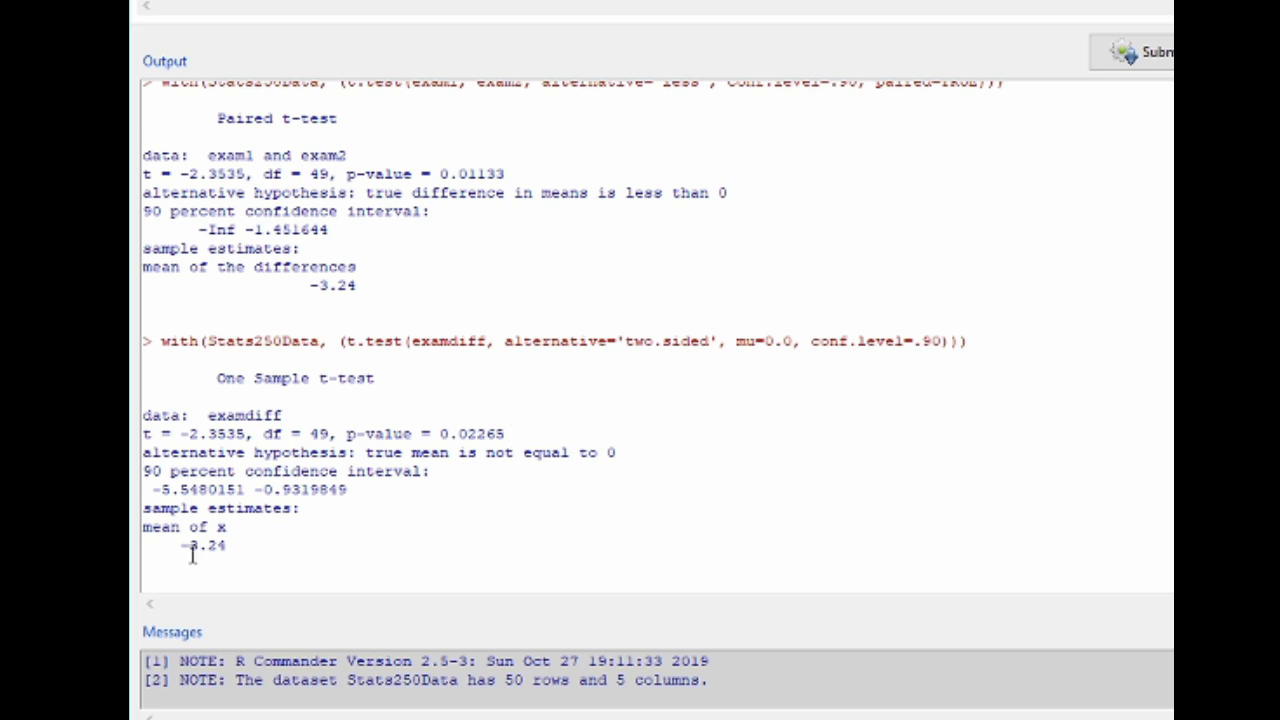
{"action": "scroll", "coordinate": [340, 519], "scroll_direction": "up", "scroll_amount": 3}
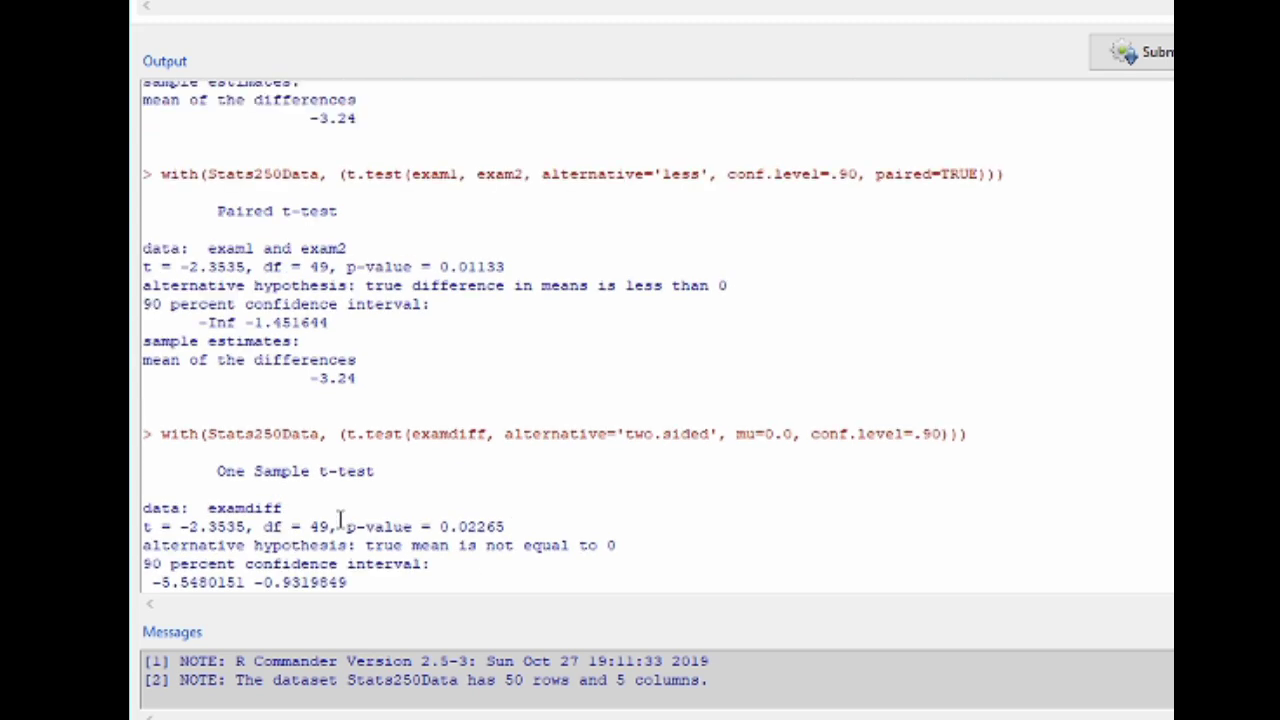
{"action": "scroll", "coordinate": [234, 190], "scroll_direction": "down", "scroll_amount": 3}
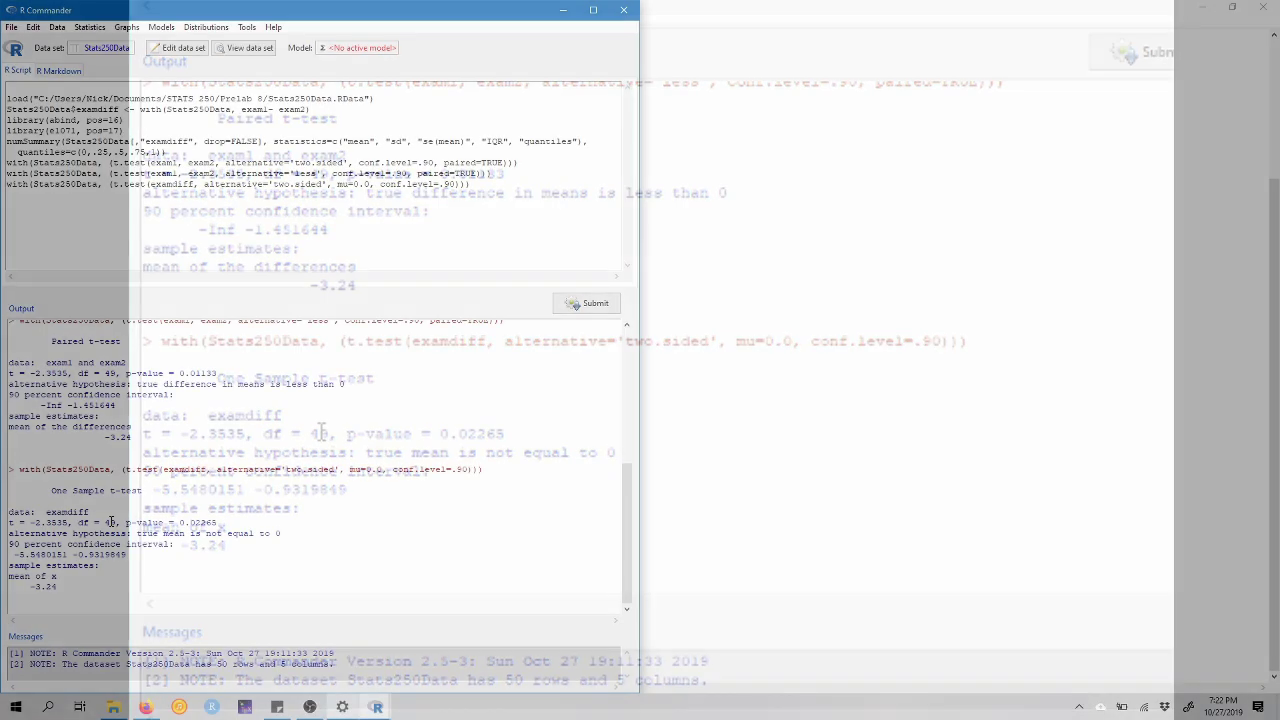
In the R Markdown script, set title 'Prelab 8 Paired Data' and author '250 Instructional Team'.
{"action": "left_click", "coordinate": [78, 71]}
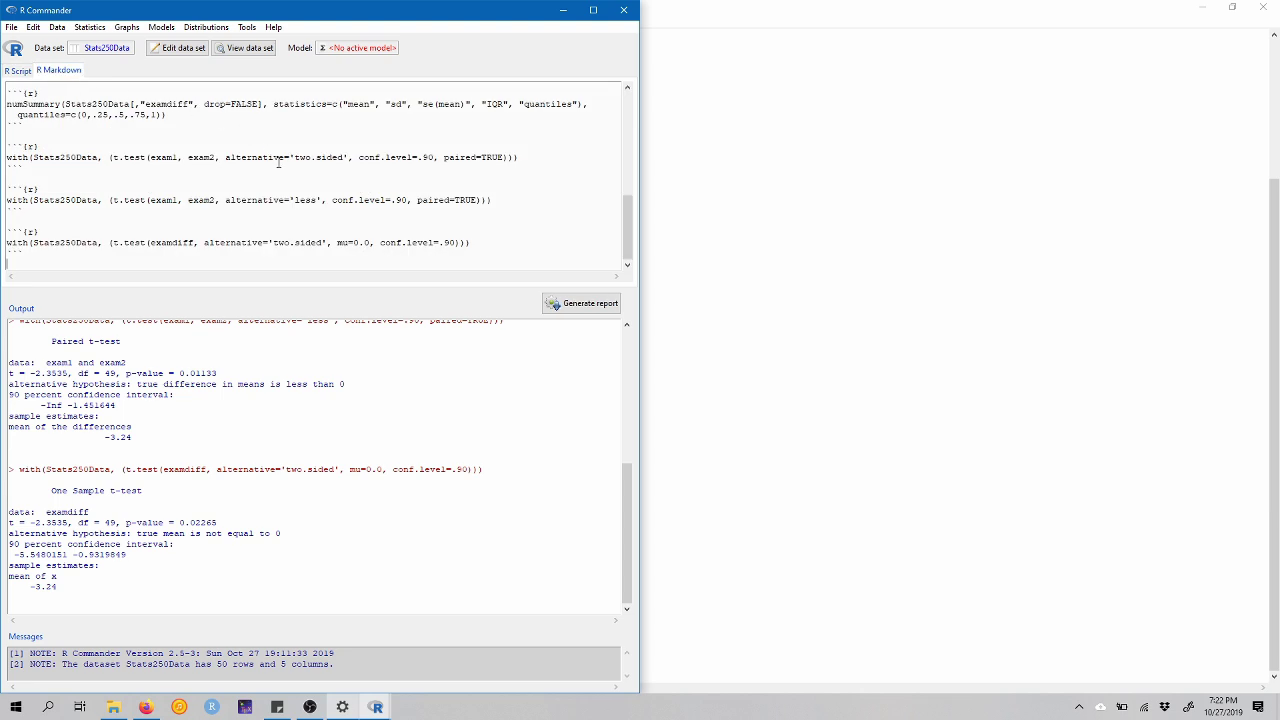
{"action": "scroll", "coordinate": [501, 184], "scroll_direction": "up", "scroll_amount": 10}
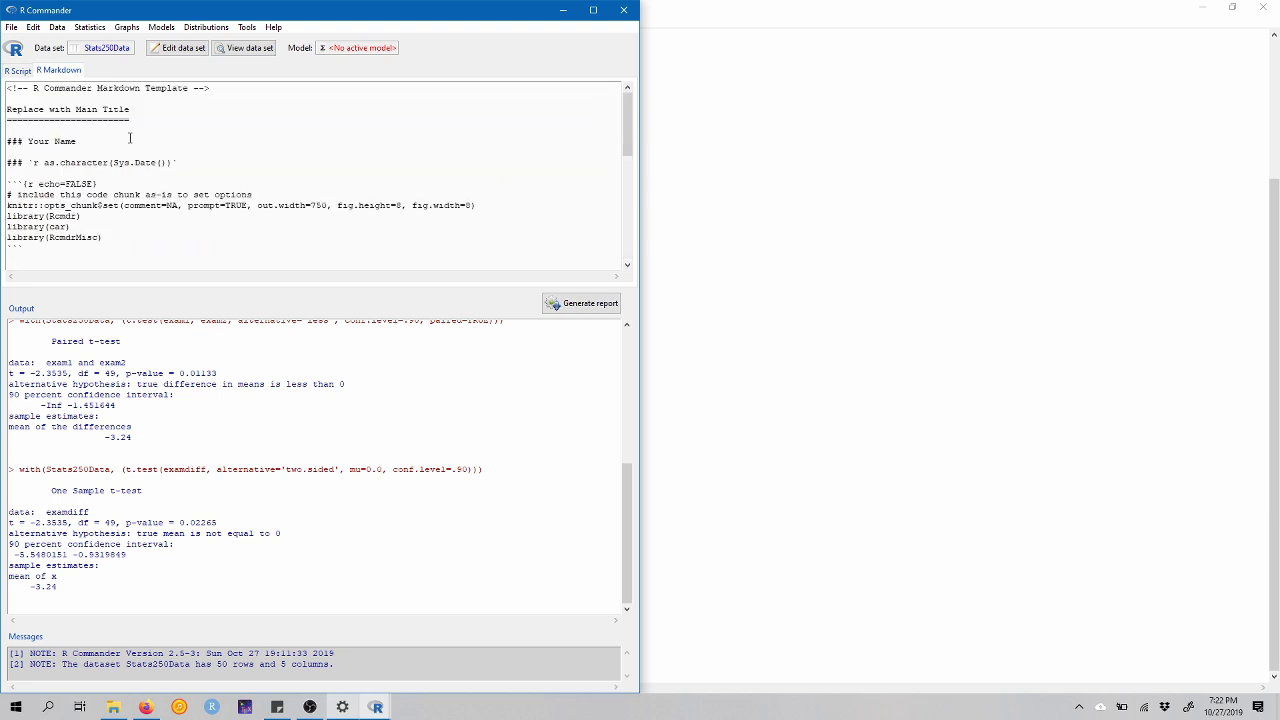
{"action": "left_click_drag", "start_coordinate": [134, 110], "coordinate": [4, 108]}
{"action": "type", "text": "Prie"}
{"action": "key", "text": "BackSpace"}
{"action": "key", "text": "BackSpace"}
{"action": "type", "text": "elab 8 Paired Data"}
{"action": "left_click_drag", "start_coordinate": [76, 141], "coordinate": [28, 141]}
{"action": "type", "text": "250 Instructional Team"}
{"action": "scroll", "coordinate": [90, 172], "scroll_direction": "down", "scroll_amount": 7}
Delete the alternative='less' paired t-test chunk and its leftover blank line from the script.
{"action": "scroll", "coordinate": [90, 172], "scroll_direction": "down", "scroll_amount": 3}
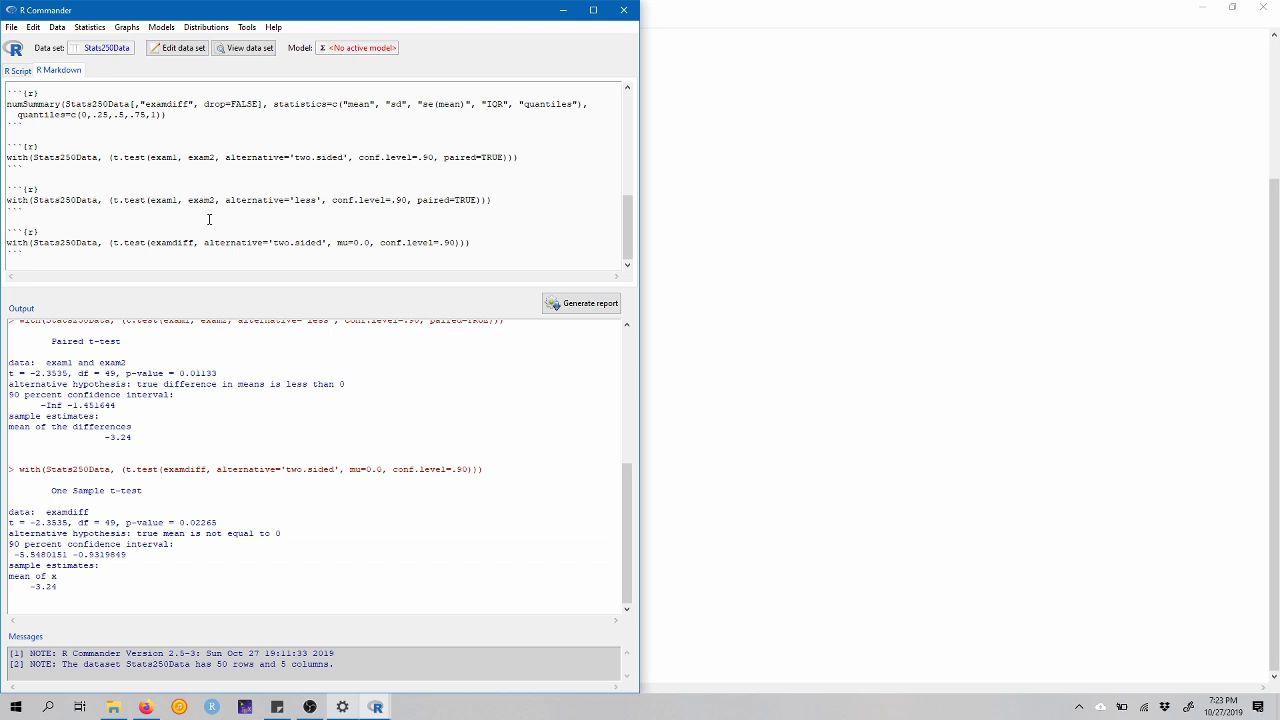
{"action": "scroll", "coordinate": [209, 219], "scroll_direction": "up", "scroll_amount": 2}
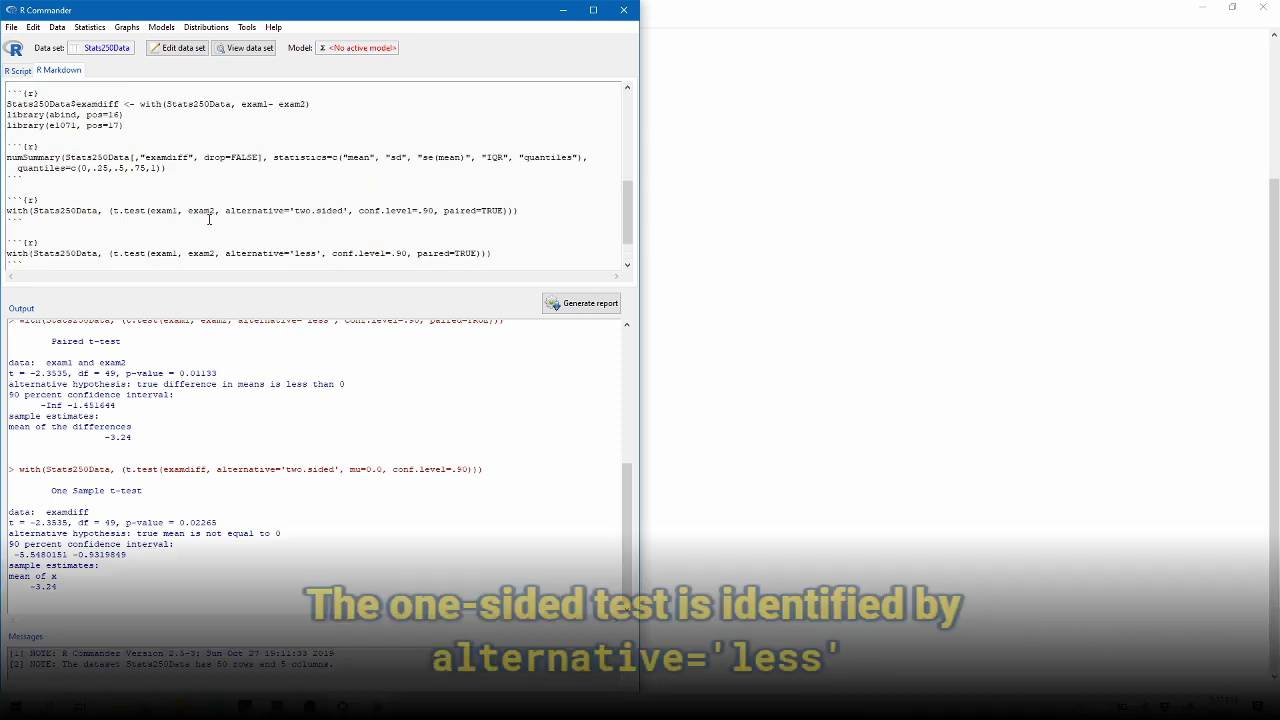
{"action": "scroll", "coordinate": [209, 219], "scroll_direction": "down", "scroll_amount": 1}
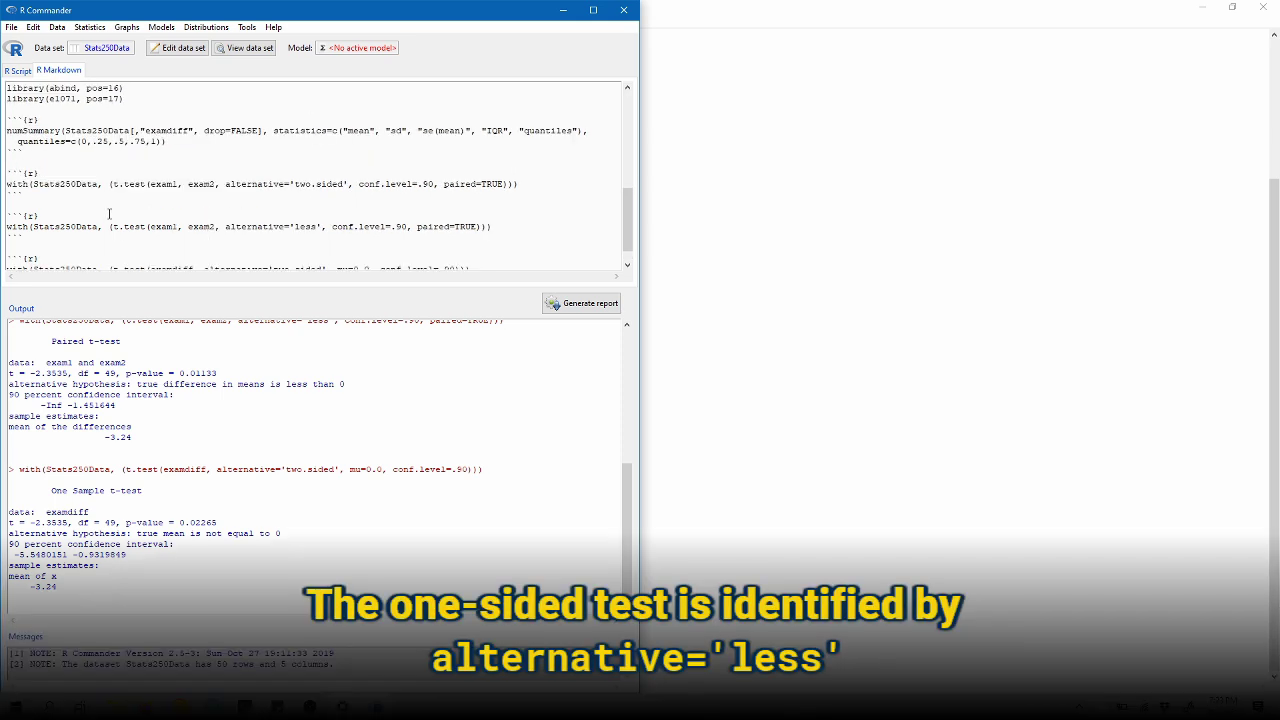
{"action": "left_click_drag", "start_coordinate": [113, 236], "coordinate": [3, 215]}
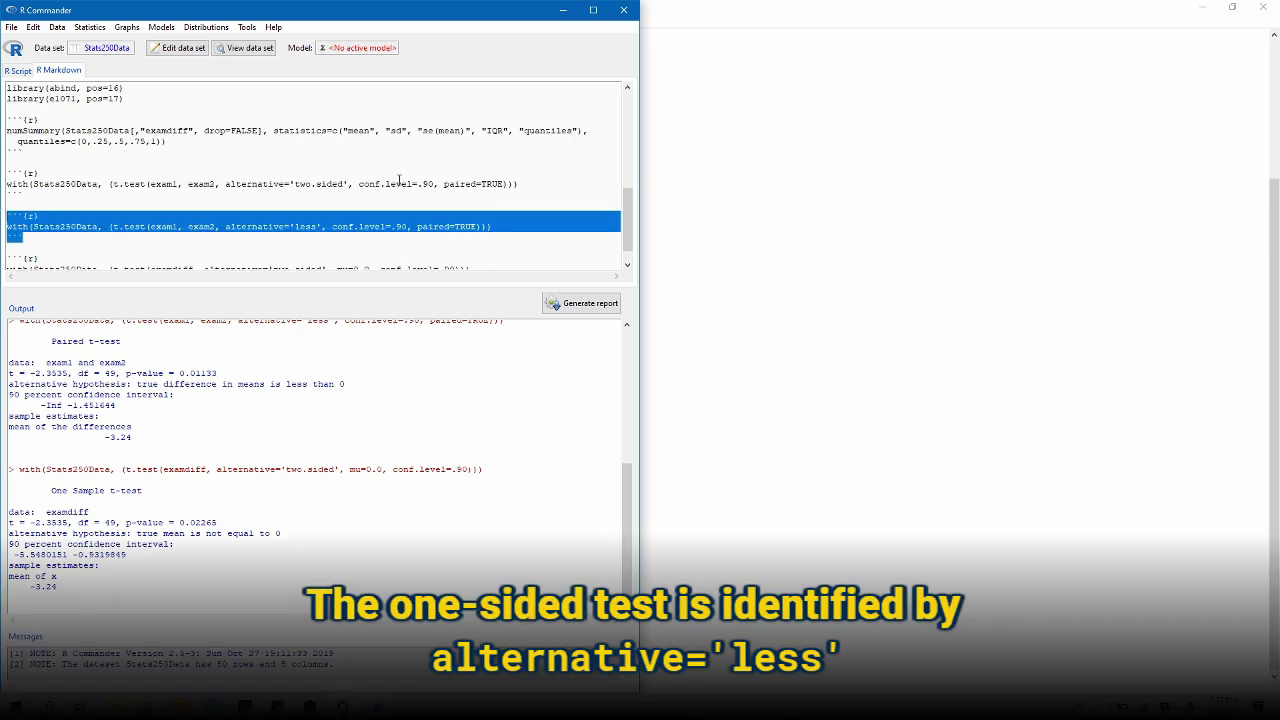
{"action": "key", "text": "Delete"}
{"action": "key", "text": "BackSpace"}
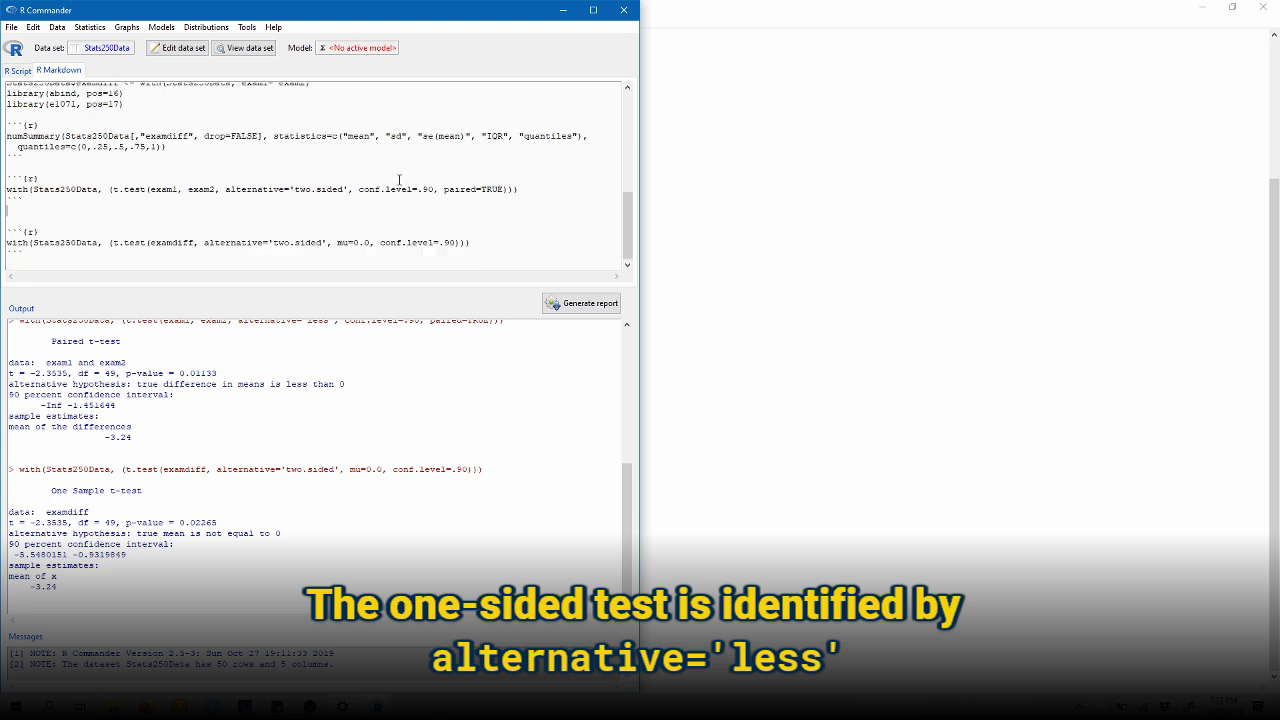
{"action": "scroll", "coordinate": [399, 180], "scroll_direction": "up", "scroll_amount": 2}
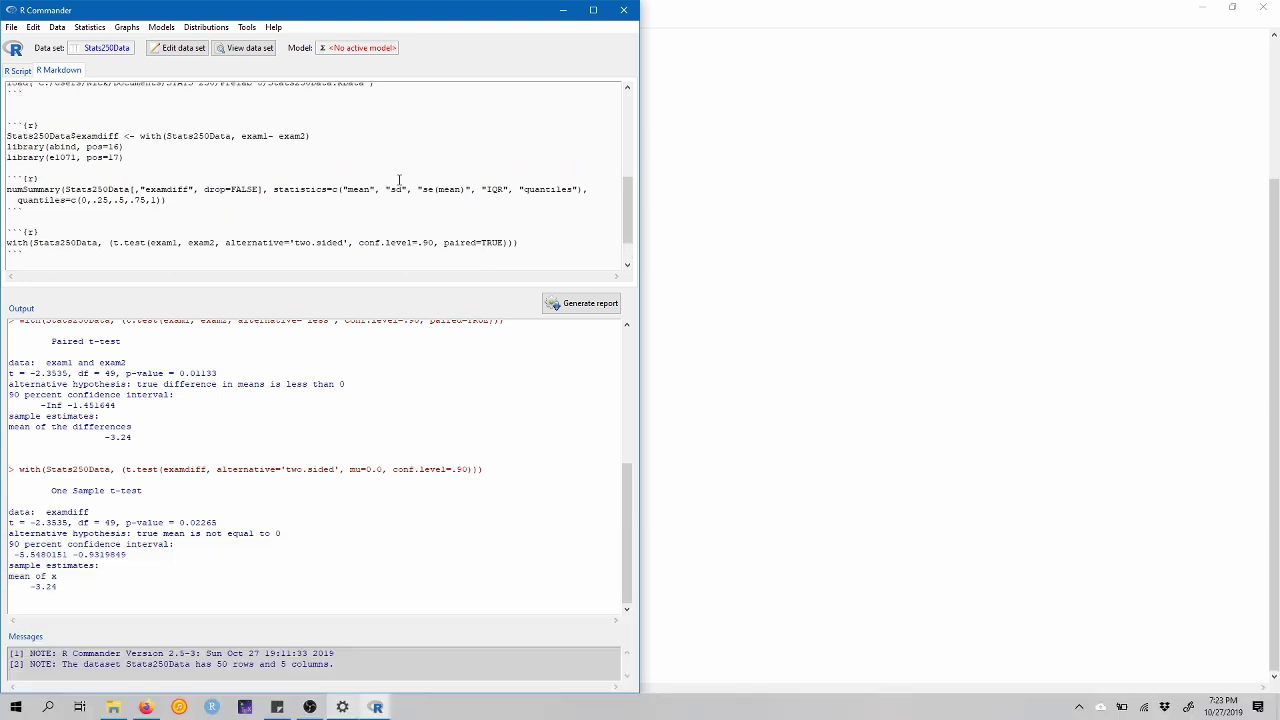
{"action": "scroll", "coordinate": [399, 180], "scroll_direction": "up", "scroll_amount": 1}
Add a closing ``` line after library(e1071, pos=17) to end the examdiff chunk.
{"action": "scroll", "coordinate": [399, 180], "scroll_direction": "up", "scroll_amount": 4}
{"action": "scroll", "coordinate": [399, 180], "scroll_direction": "down", "scroll_amount": 5}
{"action": "key", "text": "Return"}
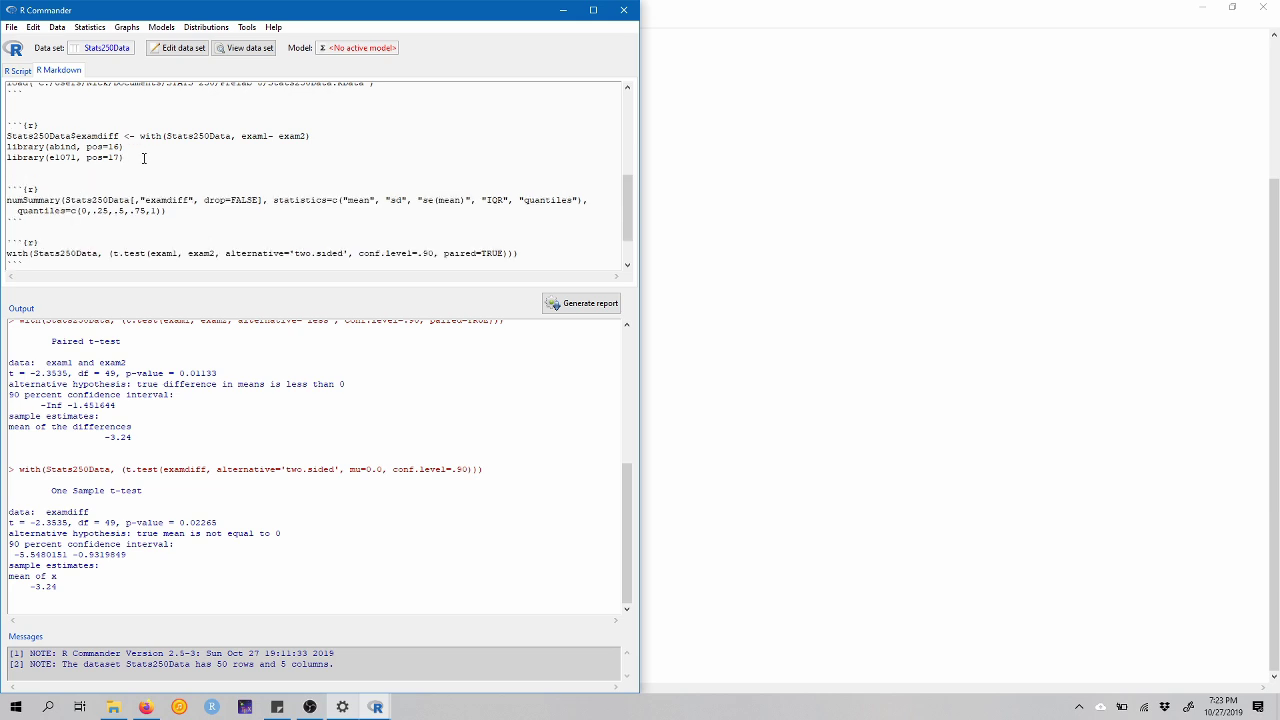
{"action": "type", "text": "```"}
{"action": "double_click", "coordinate": [27, 170]}
{"action": "left_click", "coordinate": [27, 170]}
{"action": "scroll", "coordinate": [60, 190], "scroll_direction": "down", "scroll_amount": 2}
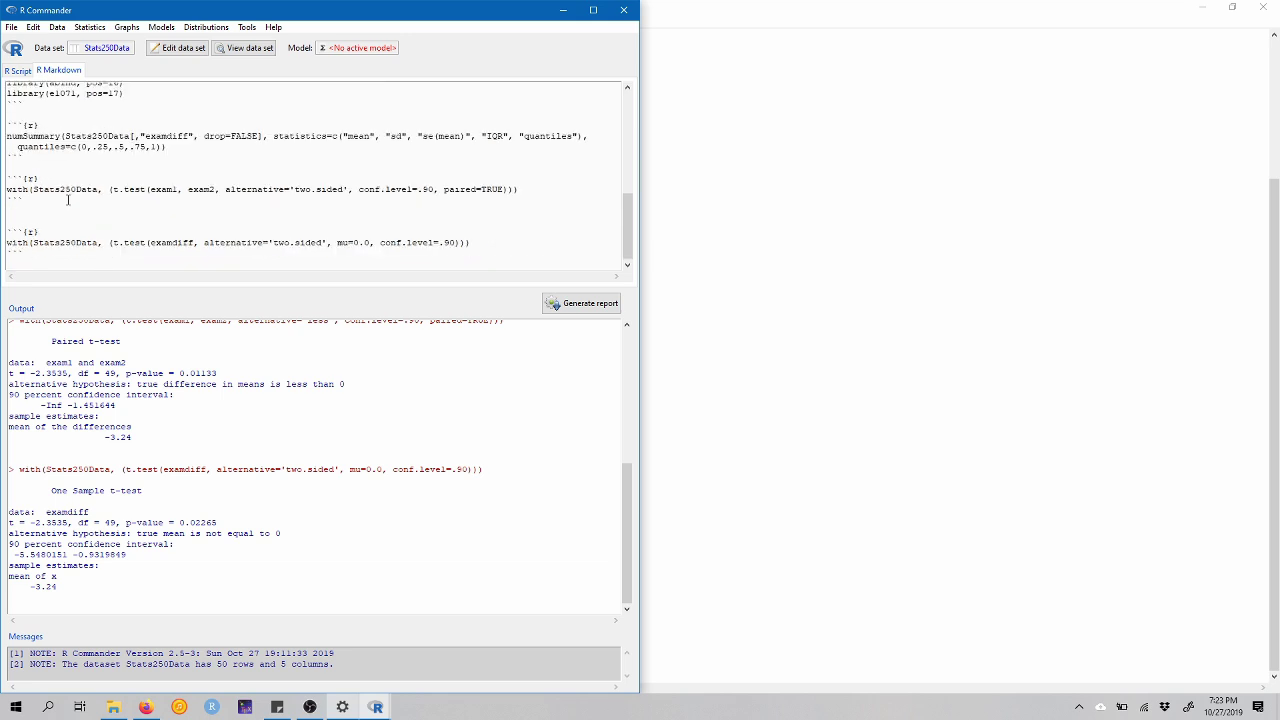
{"action": "scroll", "coordinate": [129, 234], "scroll_direction": "up", "scroll_amount": 8}
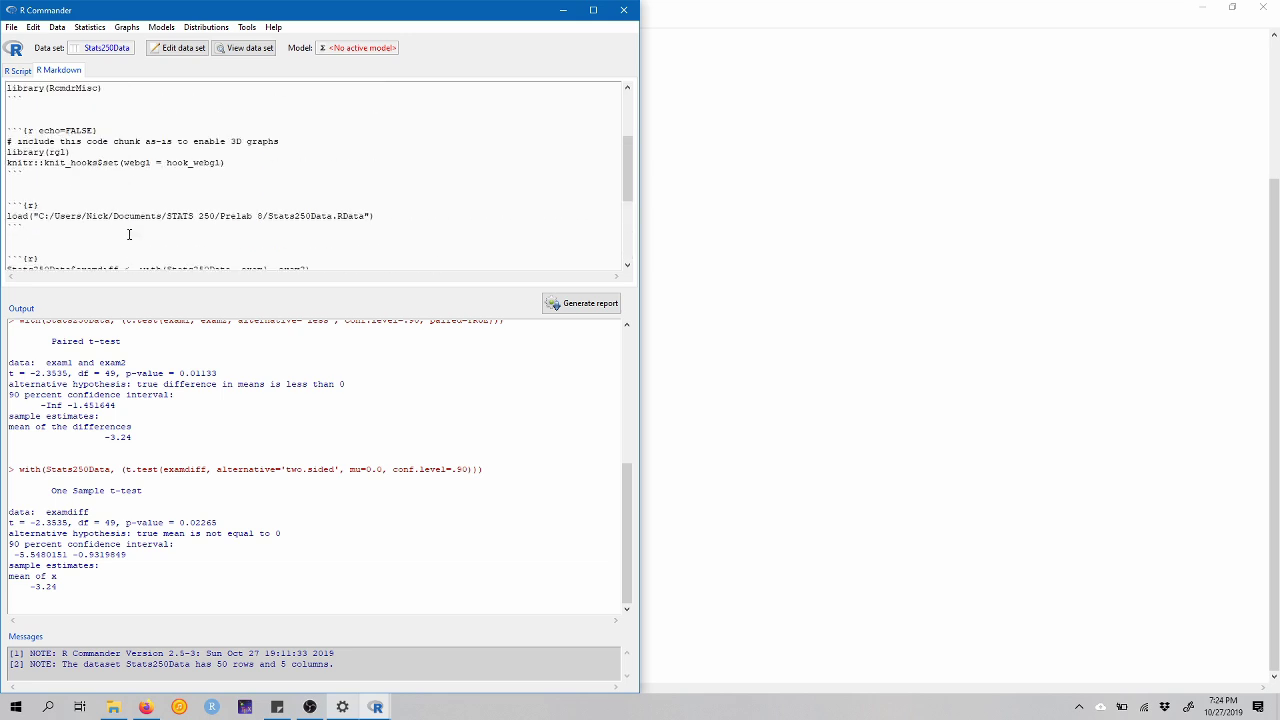
{"action": "scroll", "coordinate": [129, 234], "scroll_direction": "down", "scroll_amount": 6}
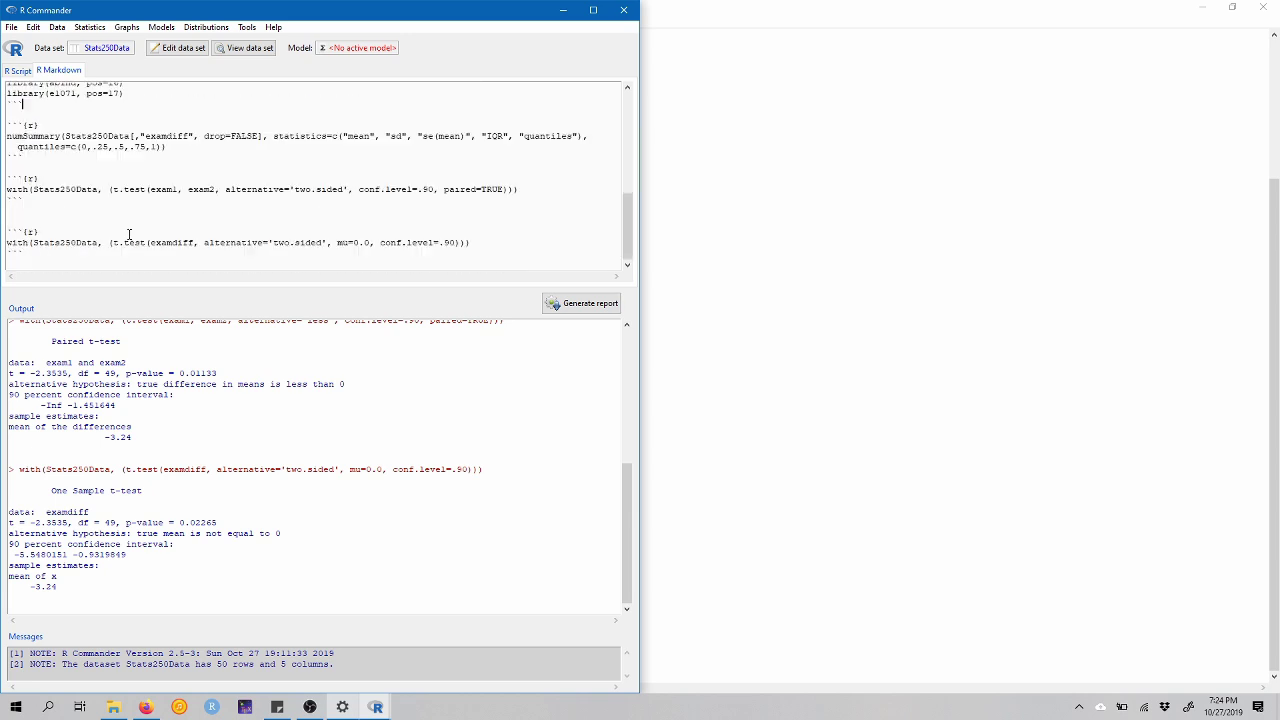
{"action": "scroll", "coordinate": [129, 257], "scroll_direction": "down", "scroll_amount": 1}
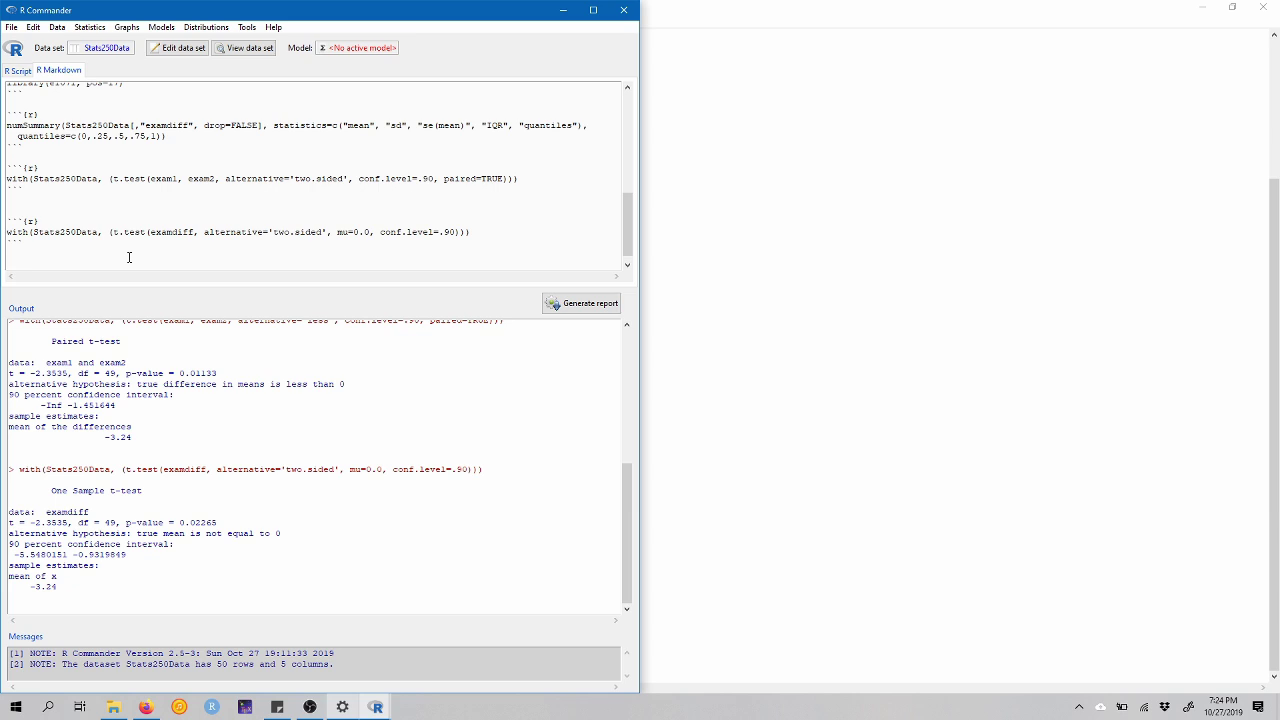
{"action": "scroll", "coordinate": [223, 250], "scroll_direction": "up", "scroll_amount": 8}
{"action": "scroll", "coordinate": [223, 250], "scroll_direction": "up", "scroll_amount": 4}
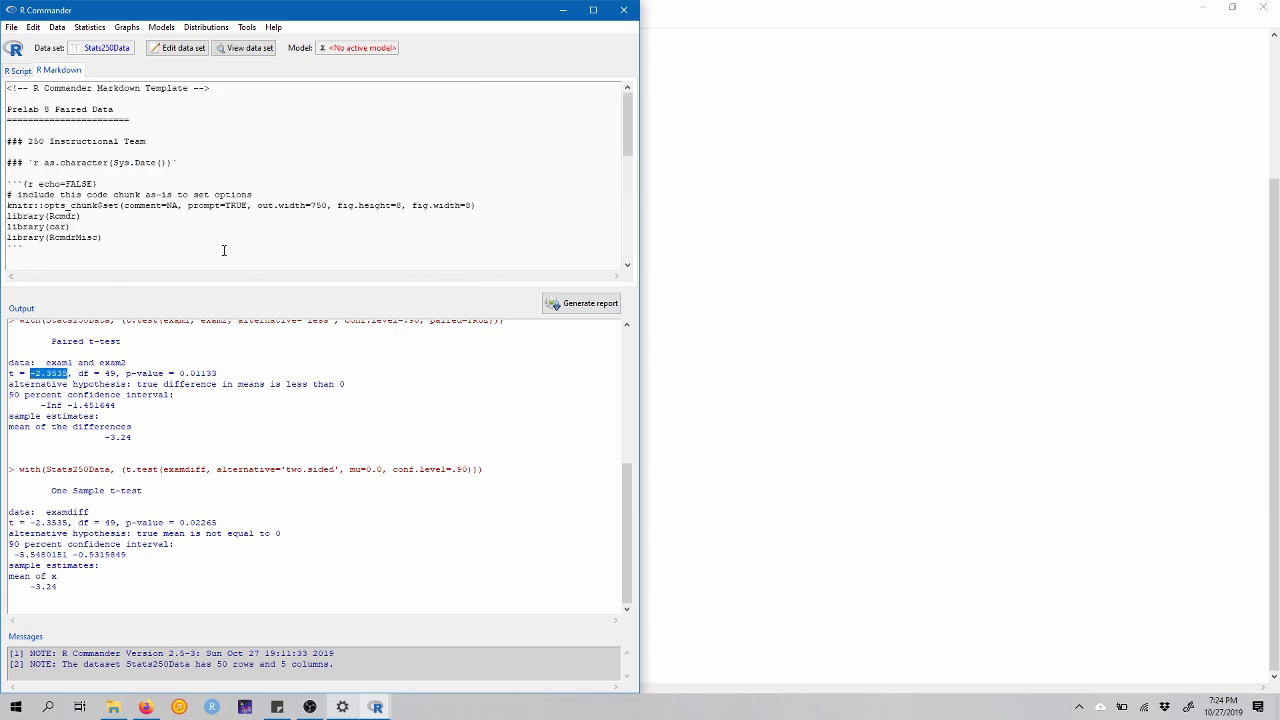
Save the R Markdown document as prelab8.Rmd in the Prelab 8 folder.
{"action": "left_click", "coordinate": [11, 27]}
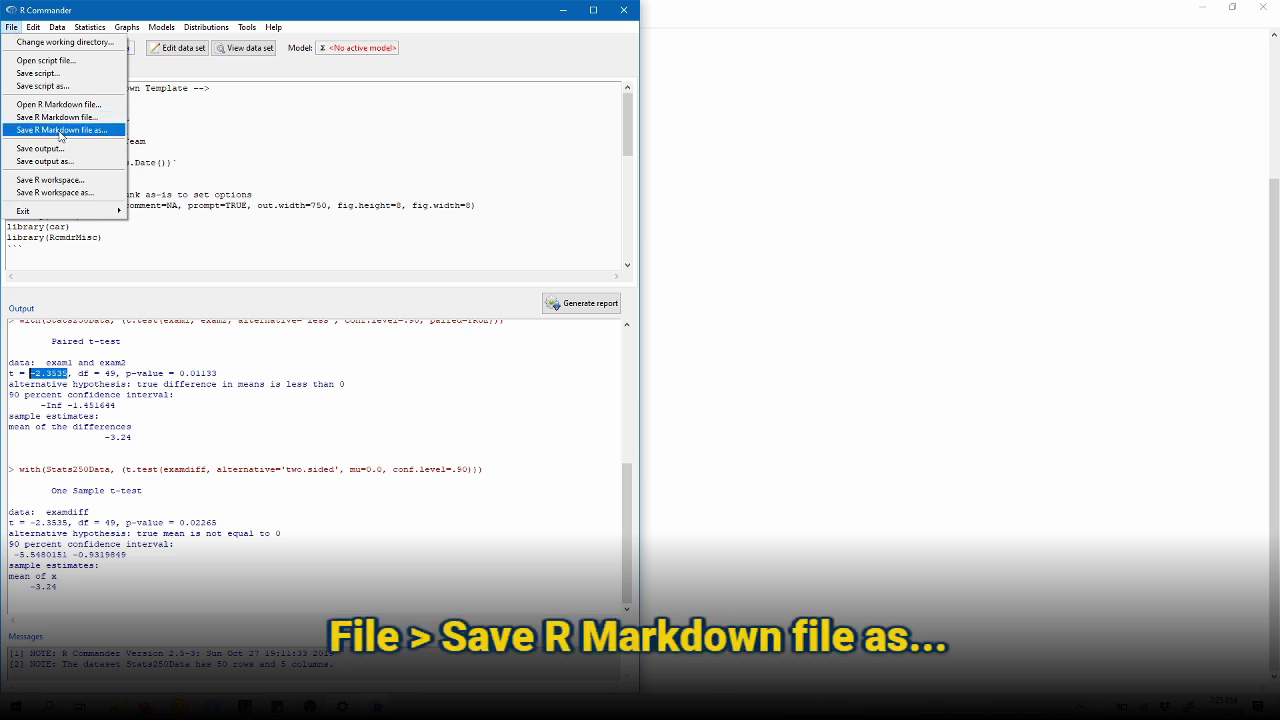
{"action": "left_click", "coordinate": [60, 131]}
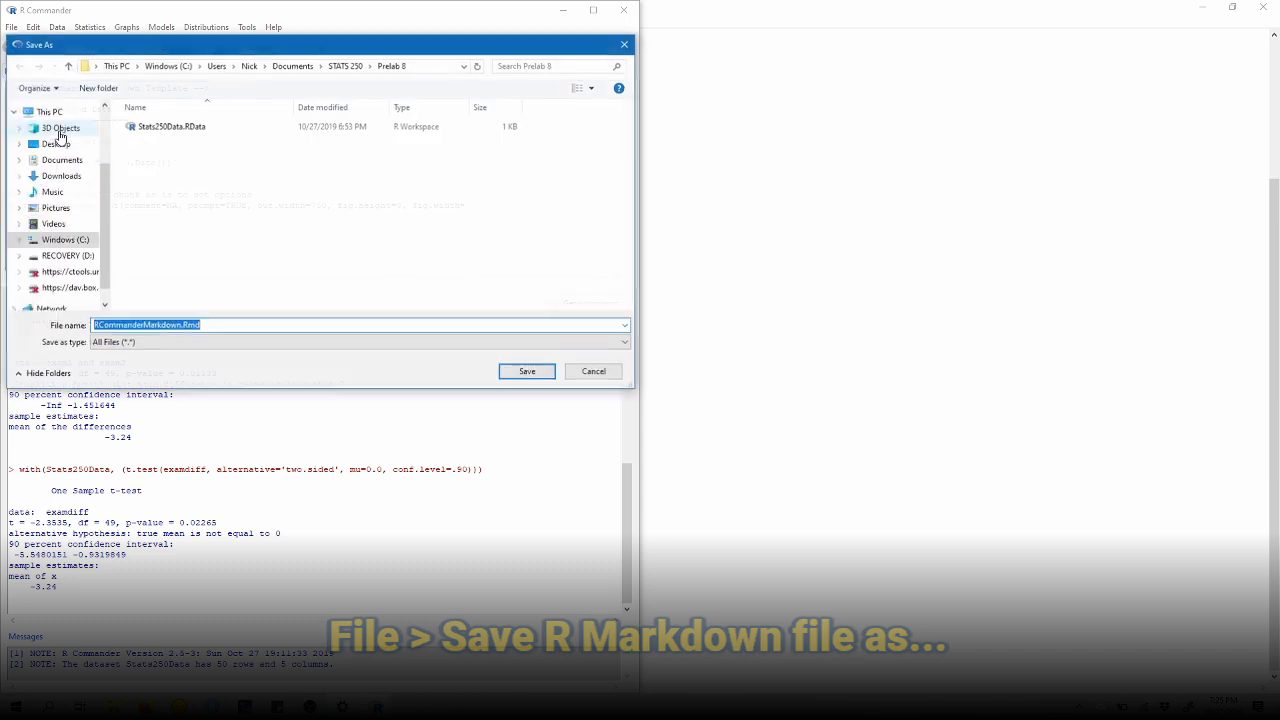
{"action": "type", "text": "prelab8"}
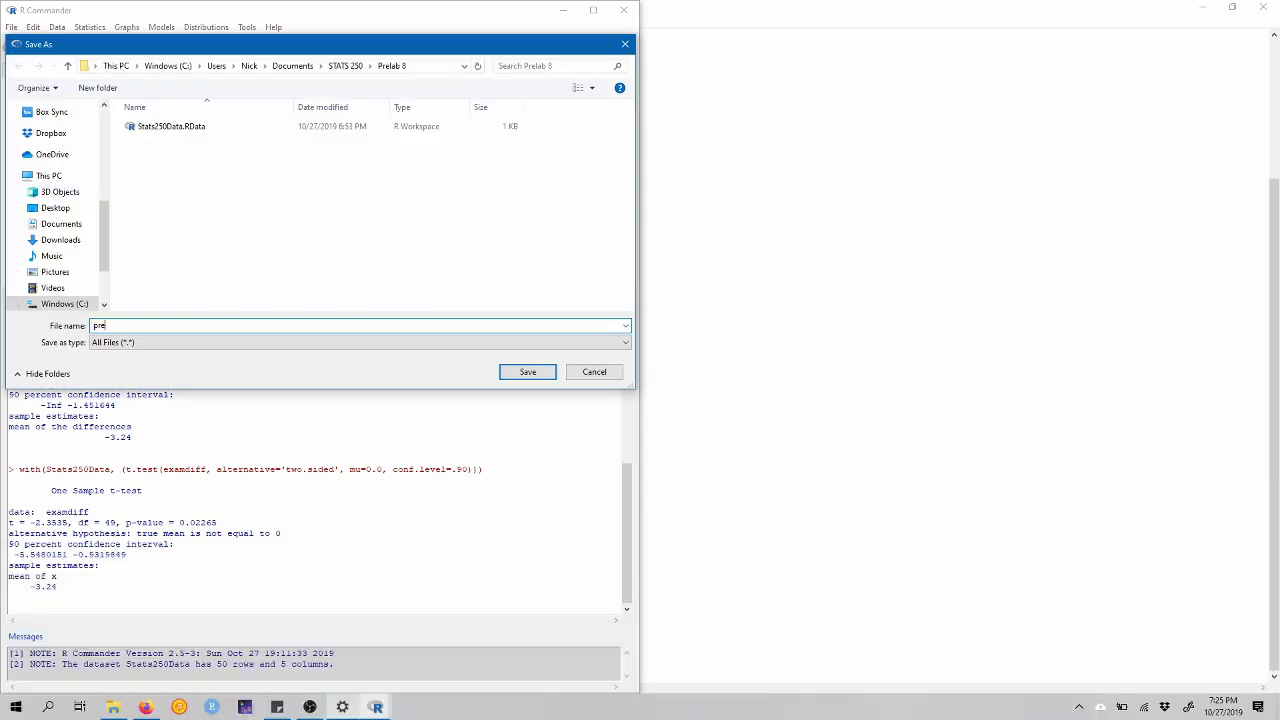
{"action": "left_click", "coordinate": [548, 374]}
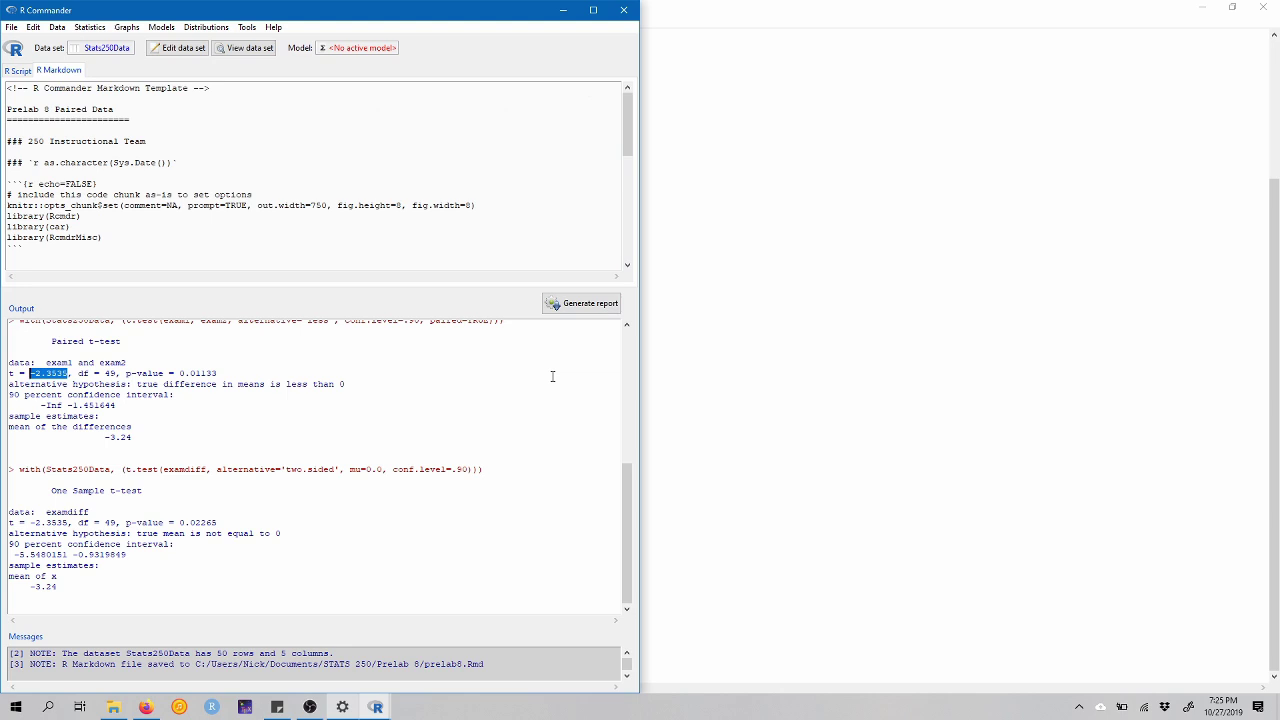
Knit the document into prelab8.html and scroll through the t-test results in Firefox.
{"action": "left_click", "coordinate": [581, 306]}
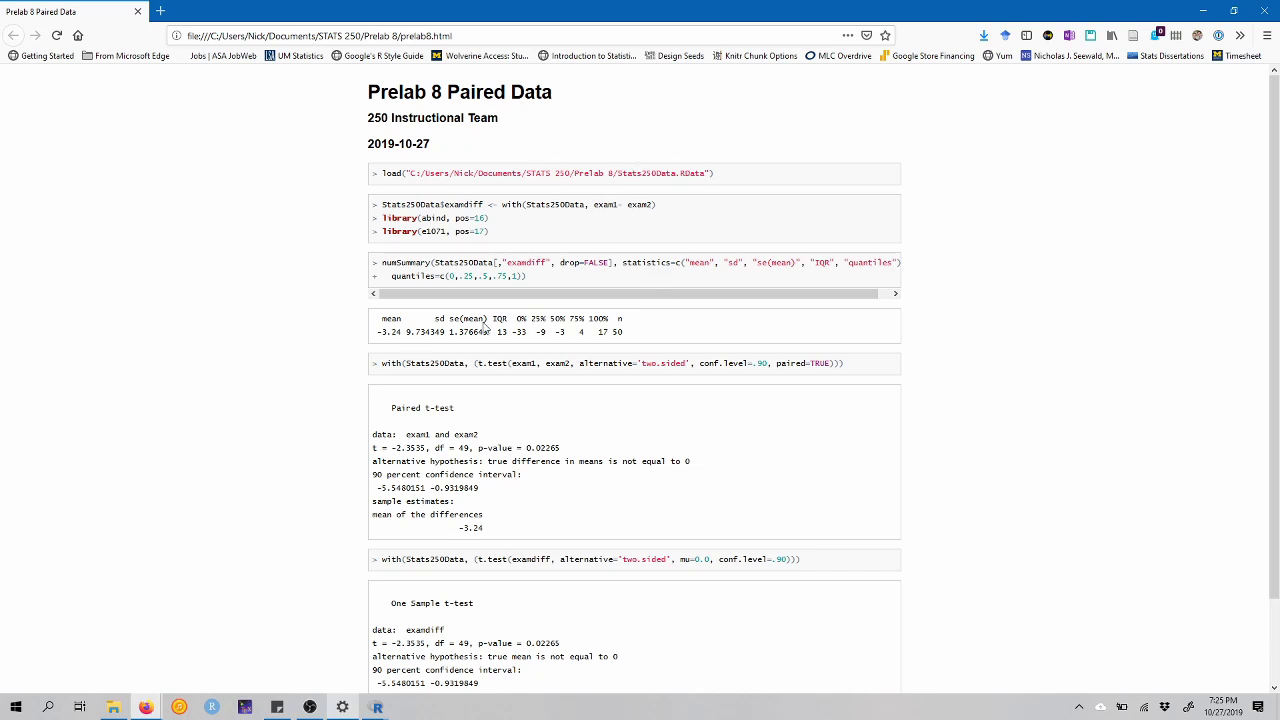
{"action": "scroll", "coordinate": [641, 365], "scroll_direction": "down", "scroll_amount": 2}
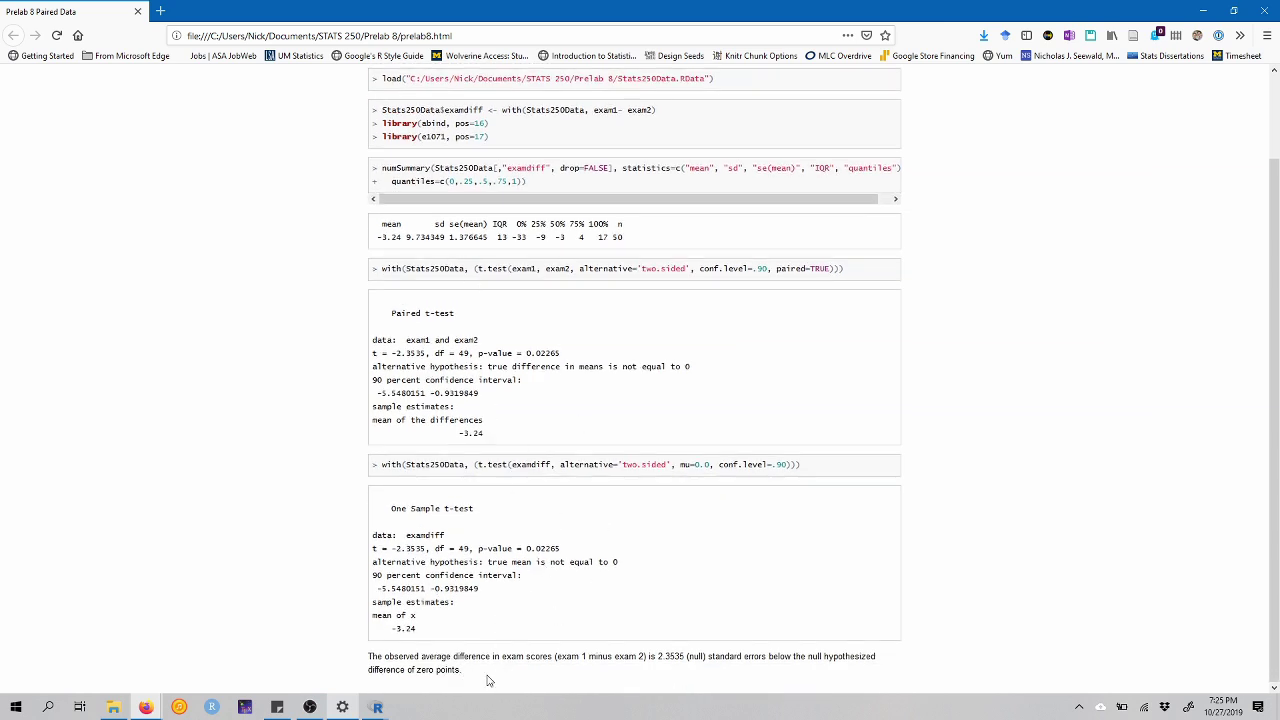
Locate prelab8.html among the four files in the Prelab 8 folder.
{"action": "left_click", "coordinate": [113, 708]}
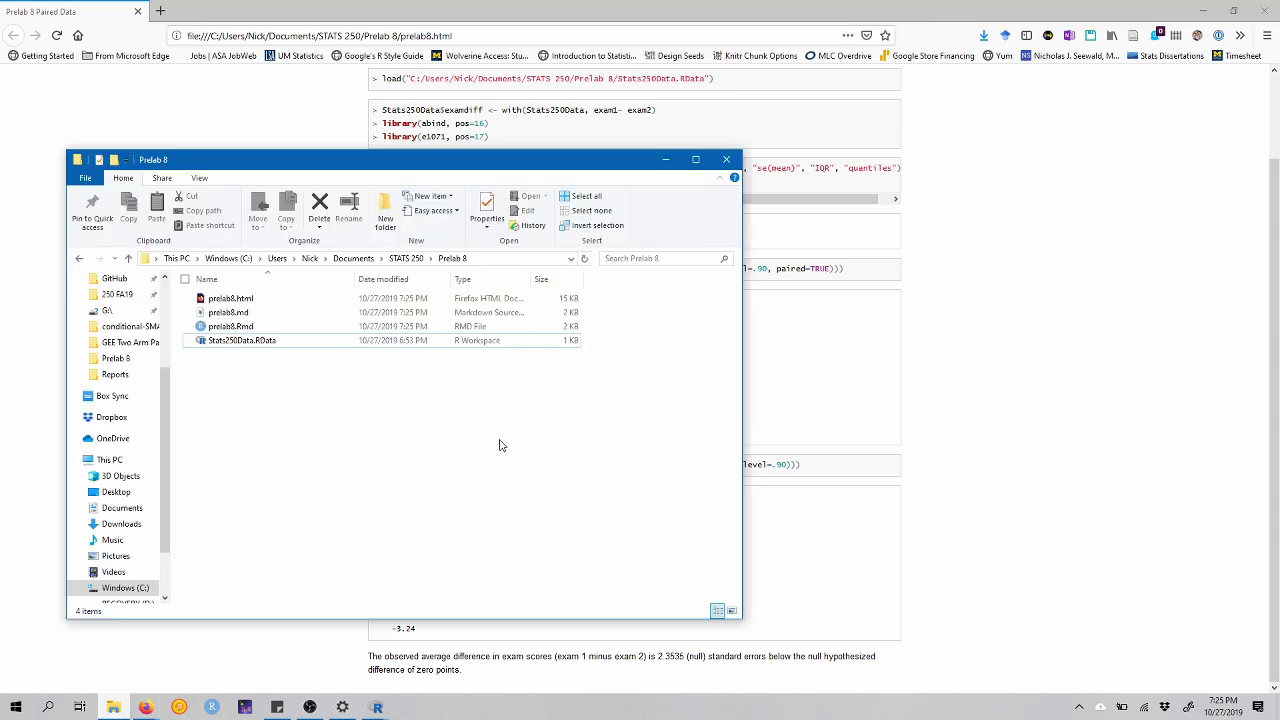
{"action": "left_click", "coordinate": [276, 303]}
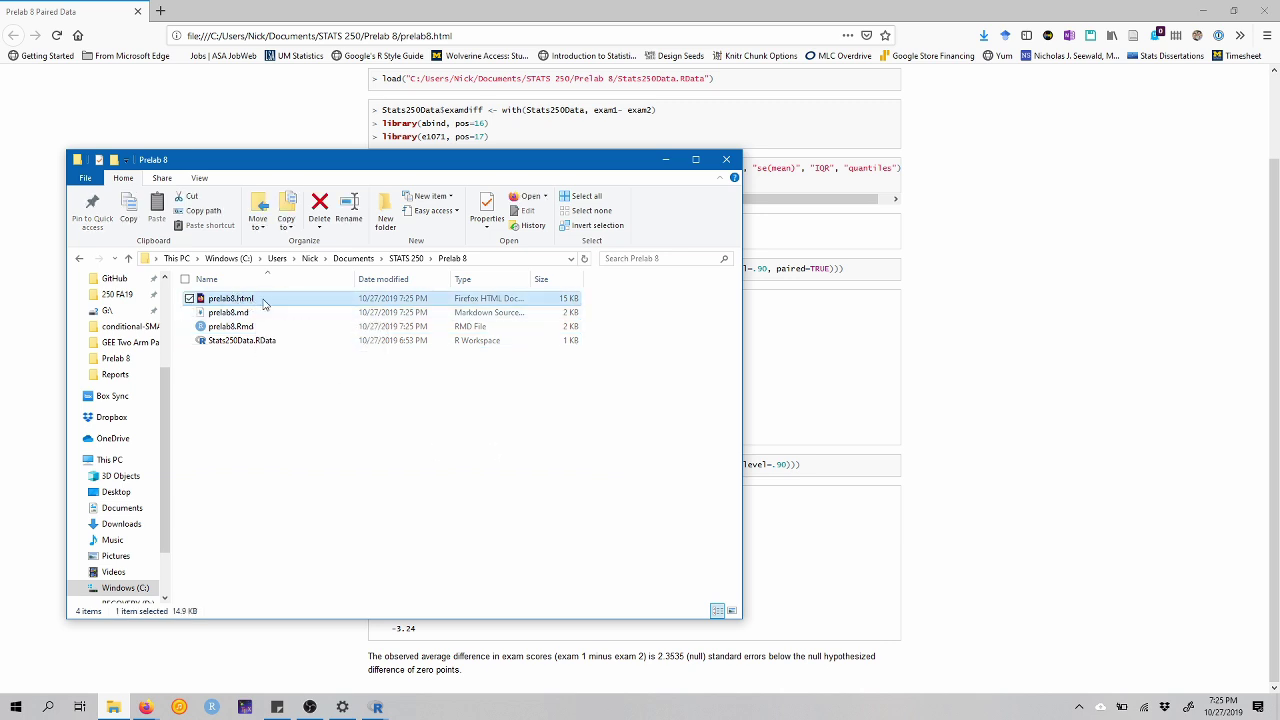